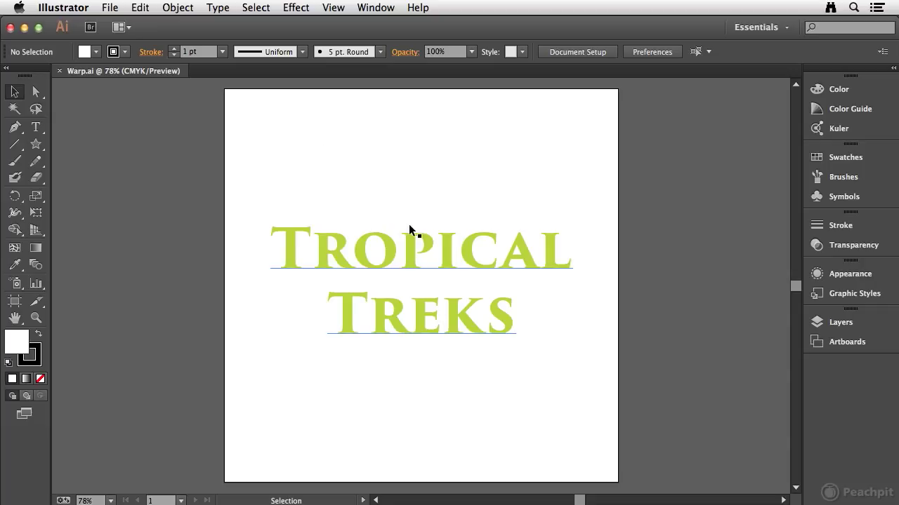
Step: Open the Make With Warp options for the Tropical Treks text and move the dialog clear of the artwork
left_click(393, 254)
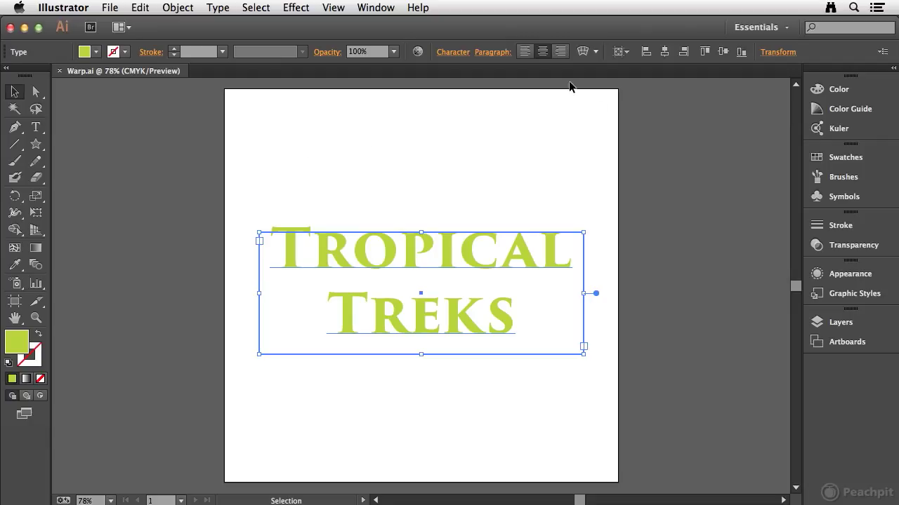
left_click(597, 53)
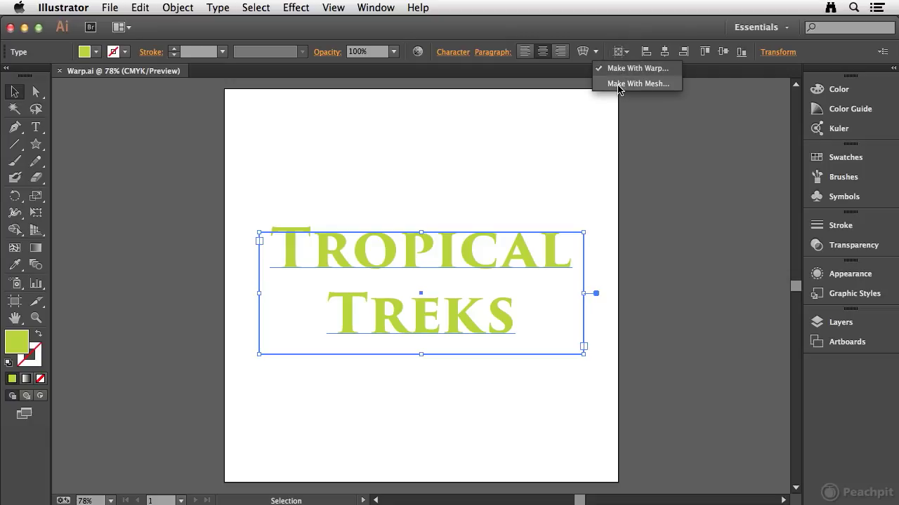
left_click(578, 76)
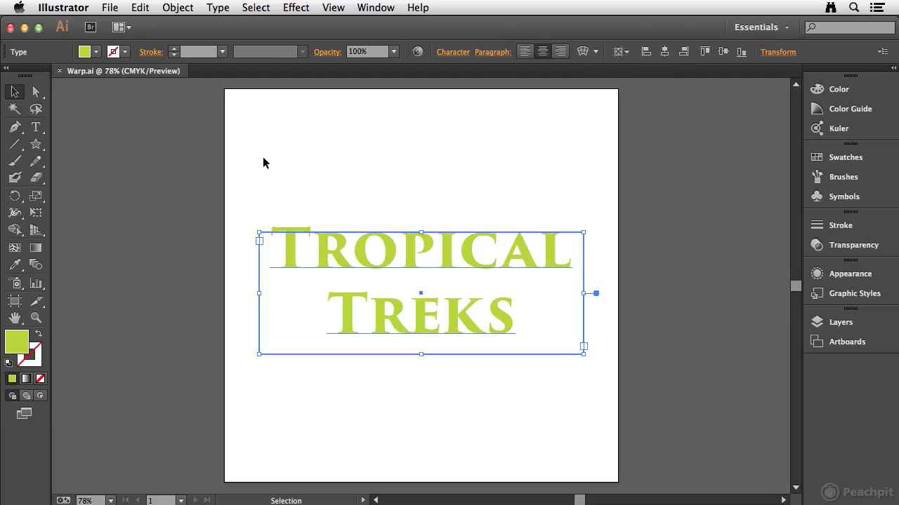
left_click(173, 9)
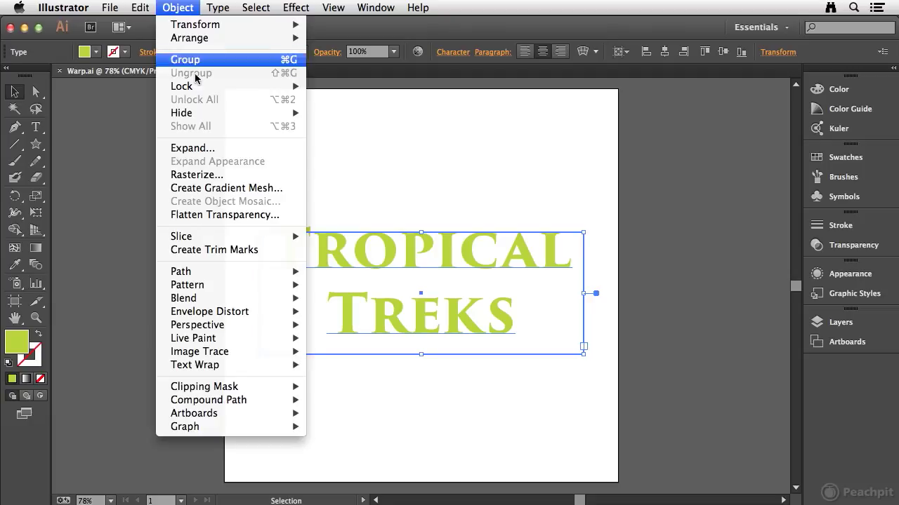
mouse_move(234, 317)
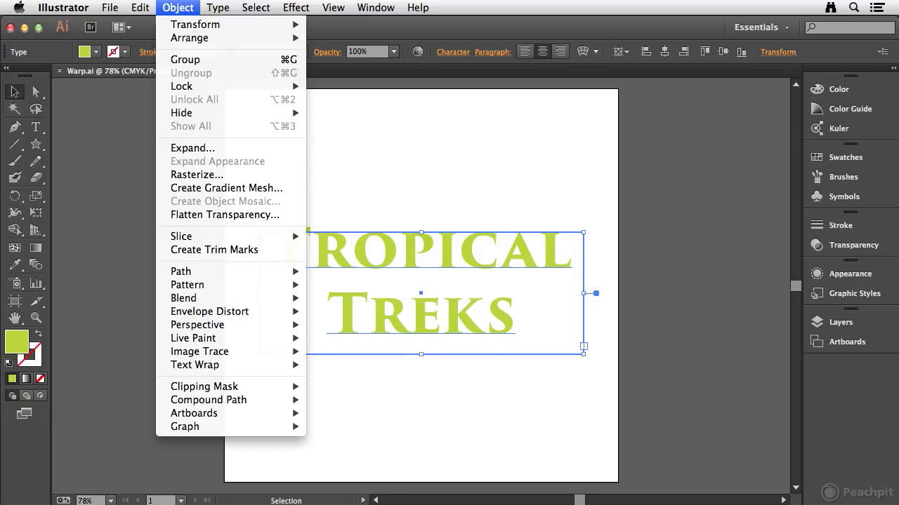
left_click(178, 7)
left_click(584, 51)
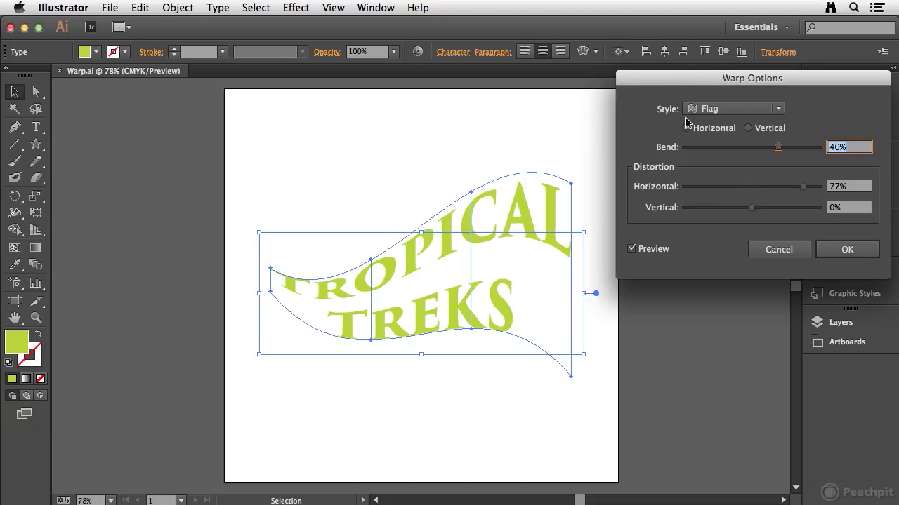
left_click_drag(752, 78, 667, 104)
left_click(693, 135)
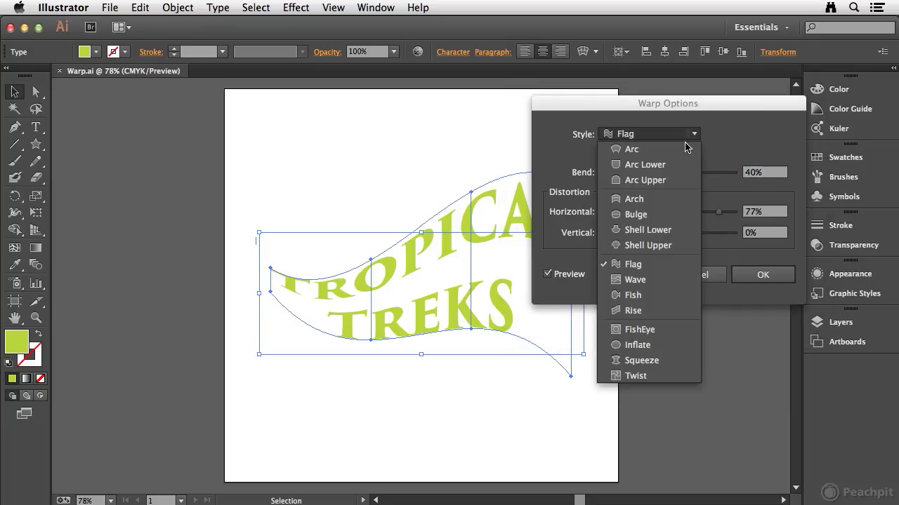
left_click(747, 131)
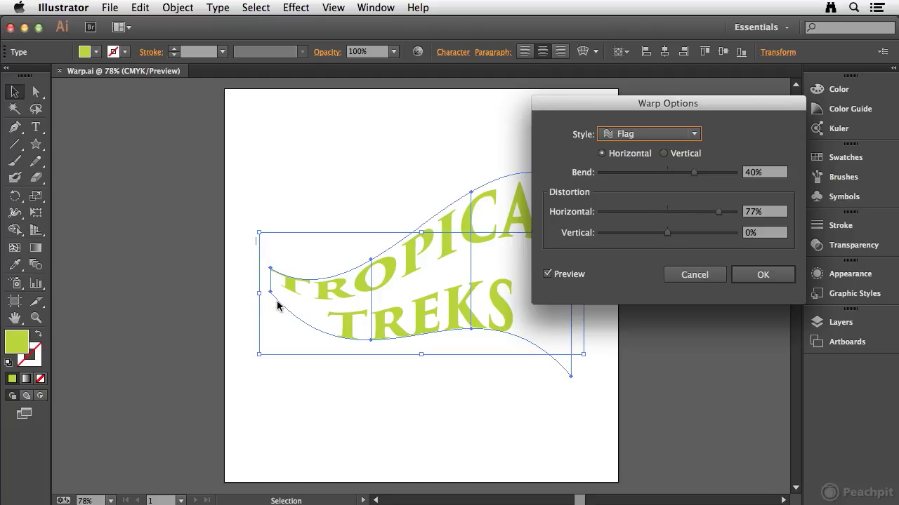
left_click_drag(577, 104, 630, 95)
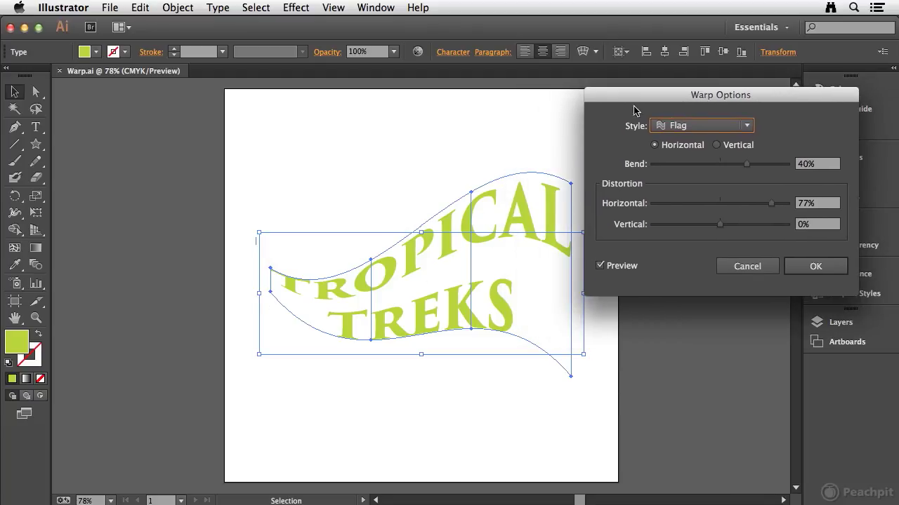
Step: Preview the Arc, FishEye, Squeeze and Bulge warp styles on the text and return to Flag
left_click(745, 132)
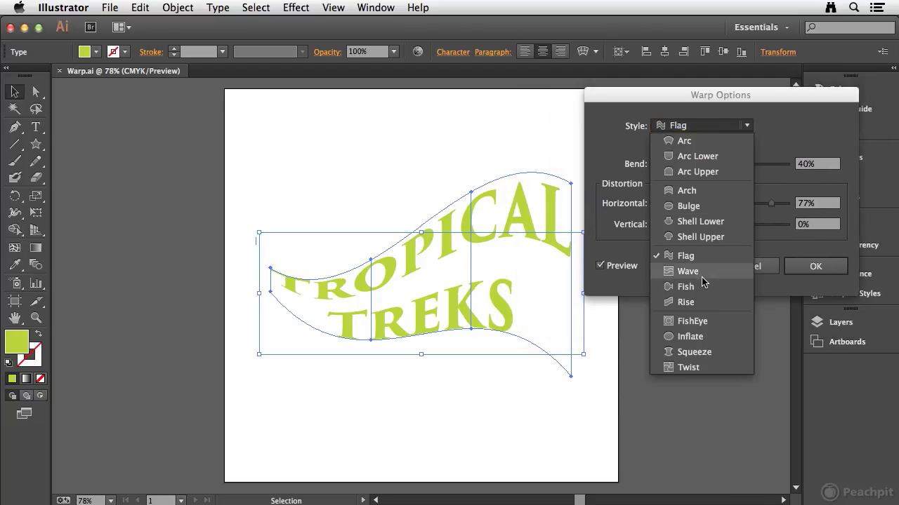
left_click(684, 141)
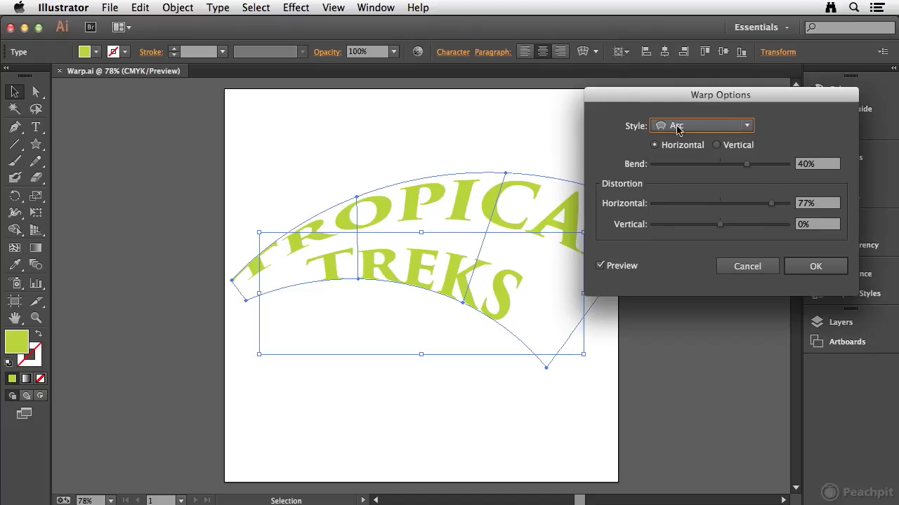
left_click(747, 129)
left_click(694, 321)
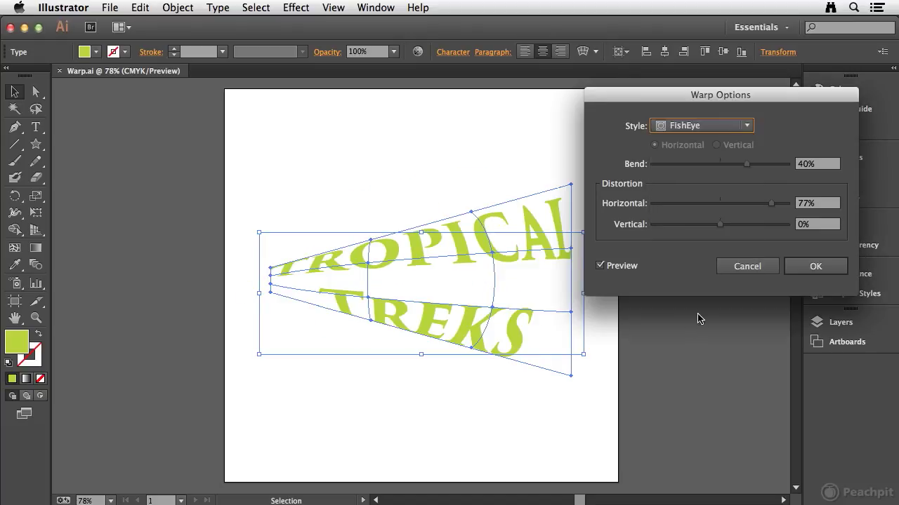
left_click(740, 131)
left_click(677, 349)
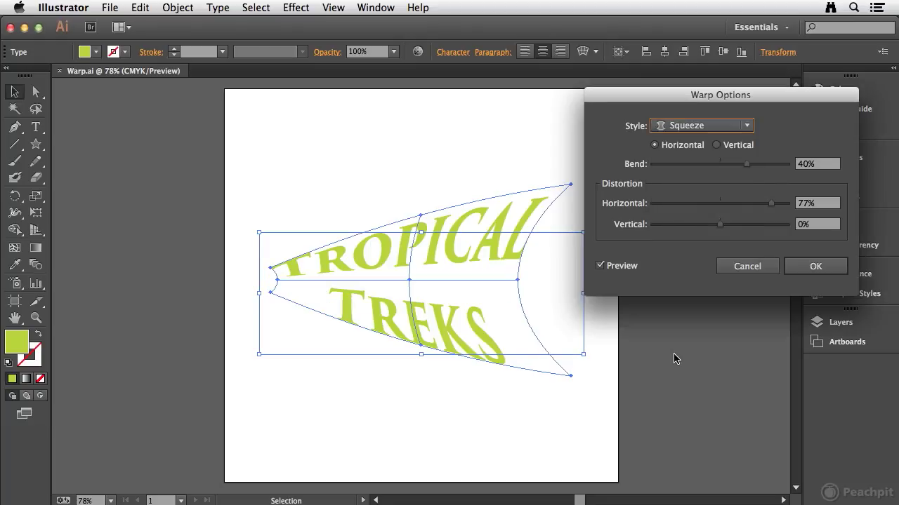
left_click(746, 126)
left_click(703, 203)
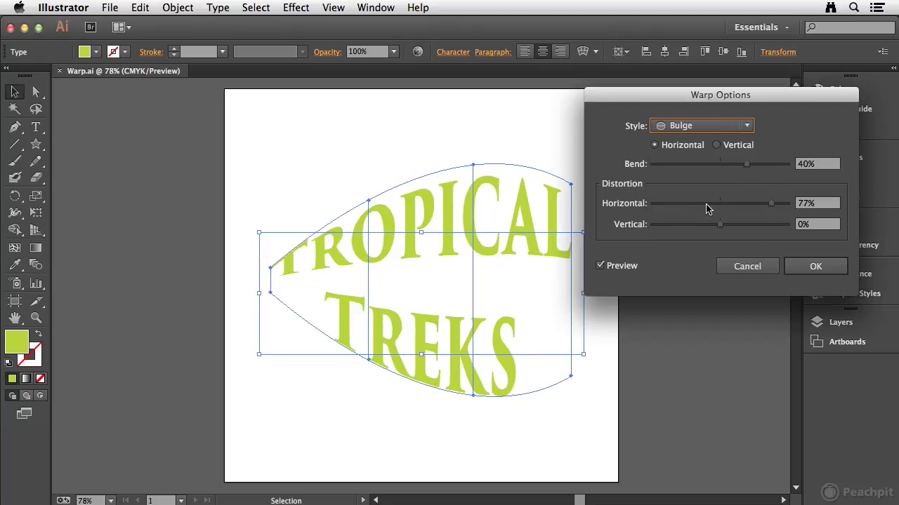
left_click(748, 127)
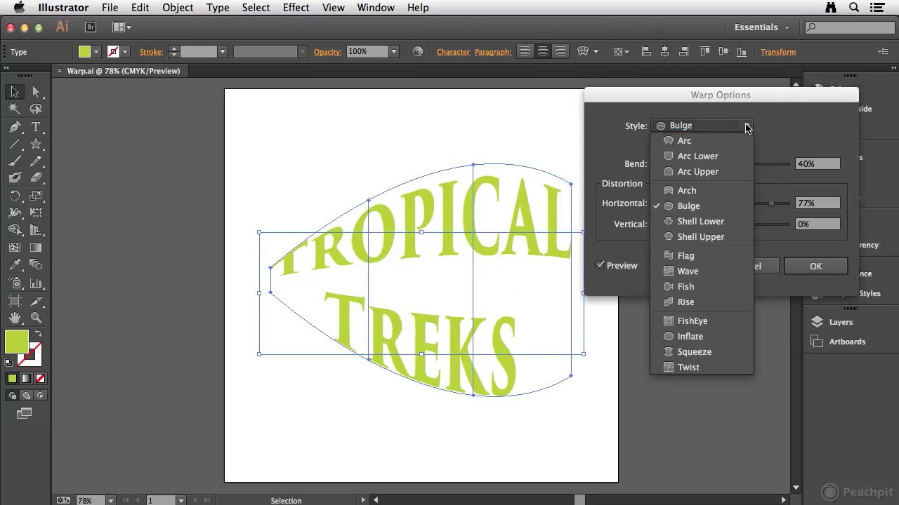
left_click(691, 253)
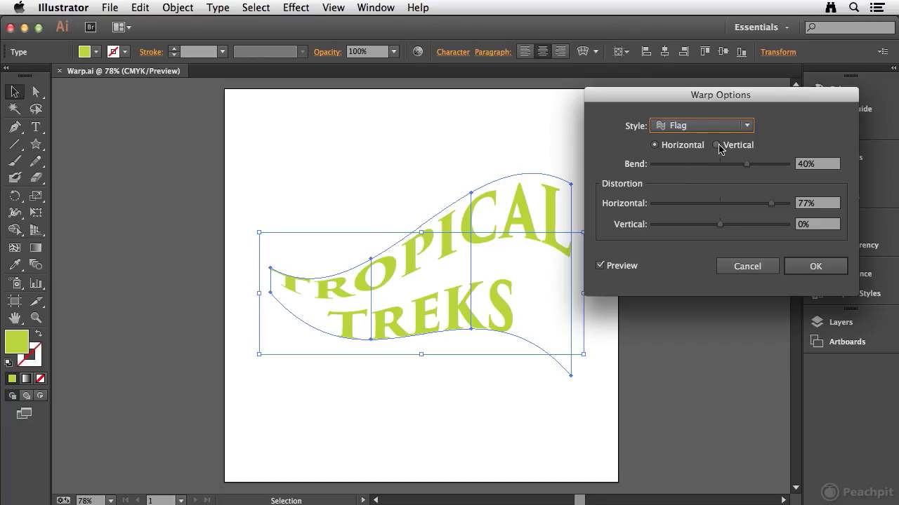
Step: Compare the Bulge style and a vertical Flag warp, and return the style to a horizontal Flag
left_click(702, 132)
left_click(691, 203)
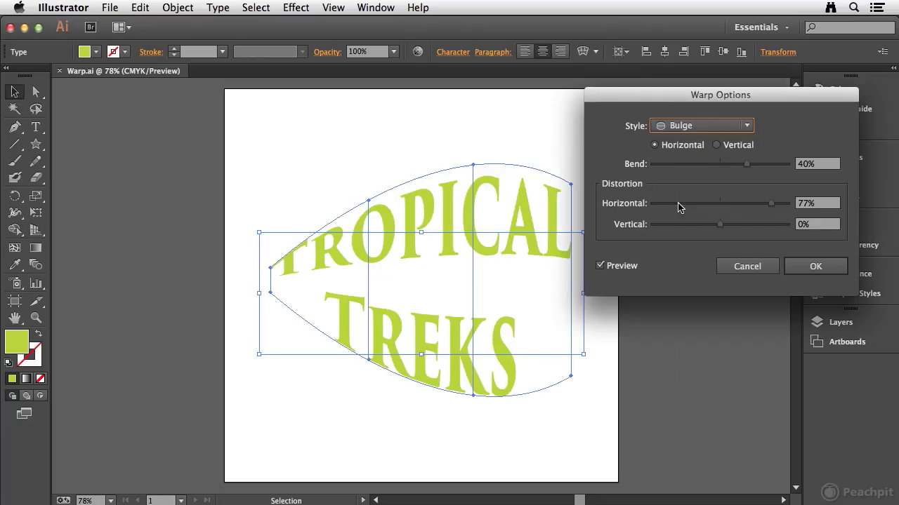
left_click(692, 129)
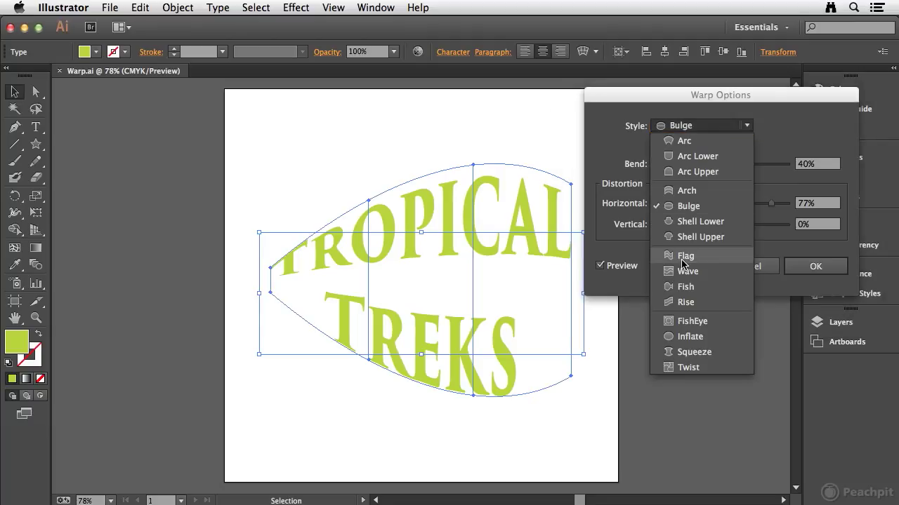
left_click(686, 257)
left_click(716, 145)
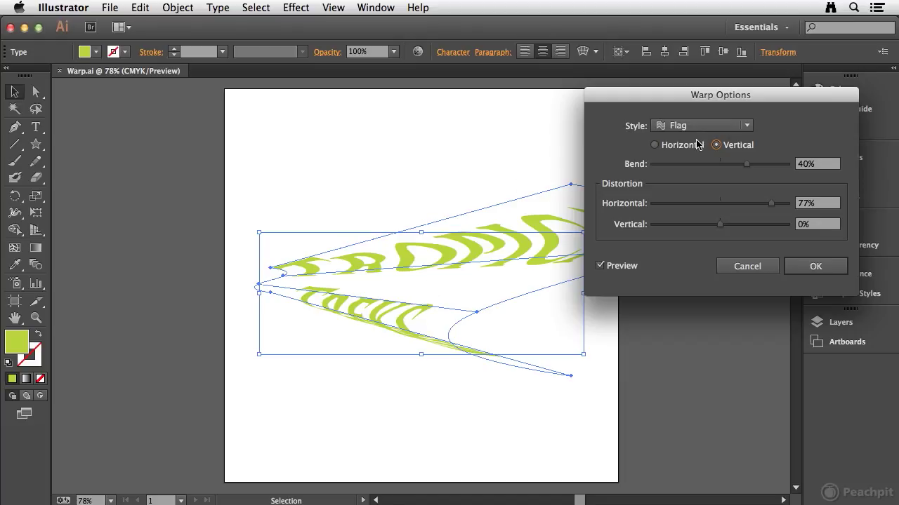
left_click(655, 146)
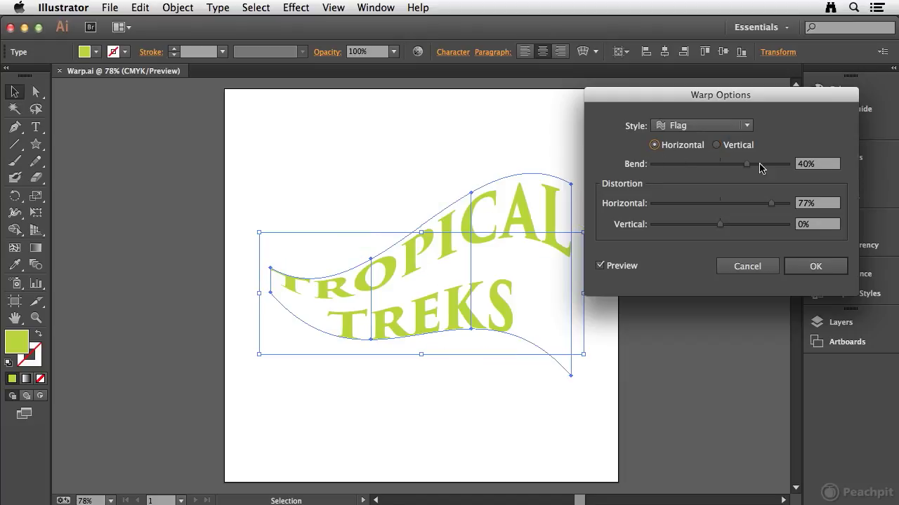
Step: Apply the Flag warp with a bend of -62% and a horizontal distortion of -82%
left_click_drag(747, 164, 678, 168)
left_click_drag(770, 203, 665, 204)
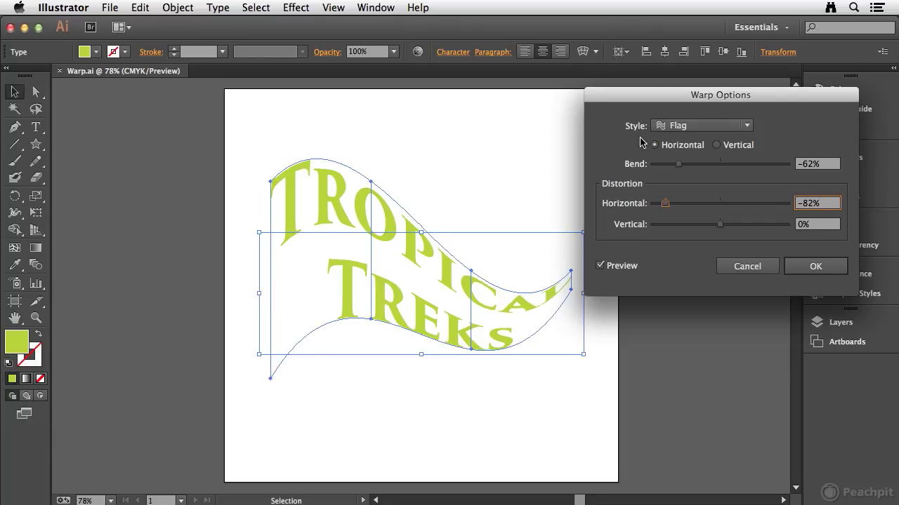
left_click(813, 267)
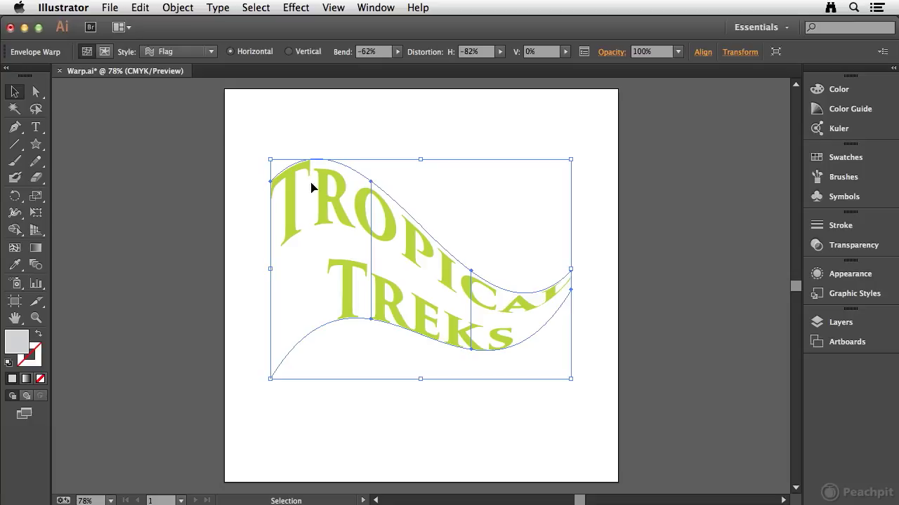
Step: Edit the envelope's contents, replacing the text with "Warped" and "Text" on two lines, and exit isolation mode
left_click(104, 56)
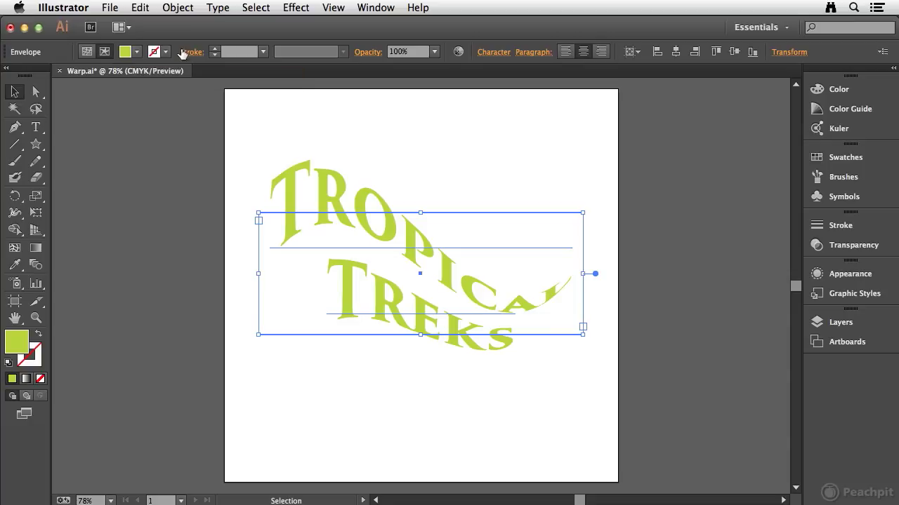
double_click(388, 236)
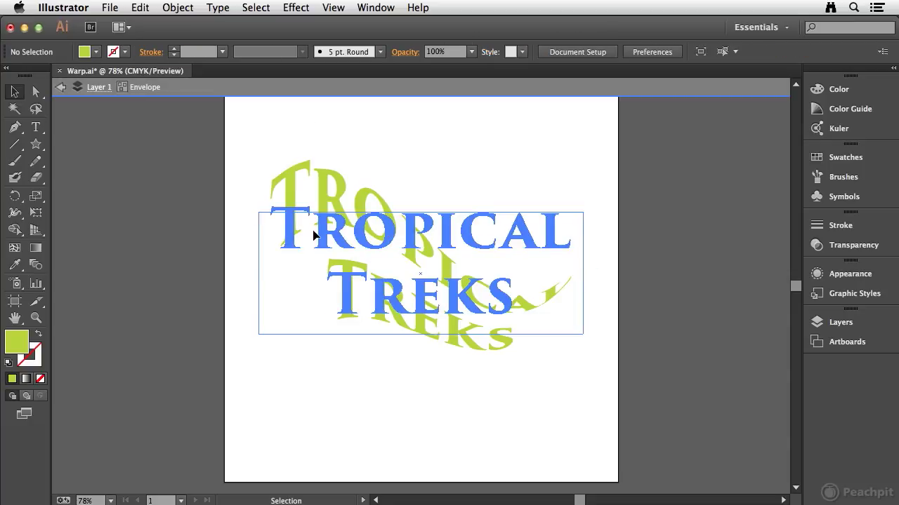
key("t")
left_click_drag(295, 232, 522, 290)
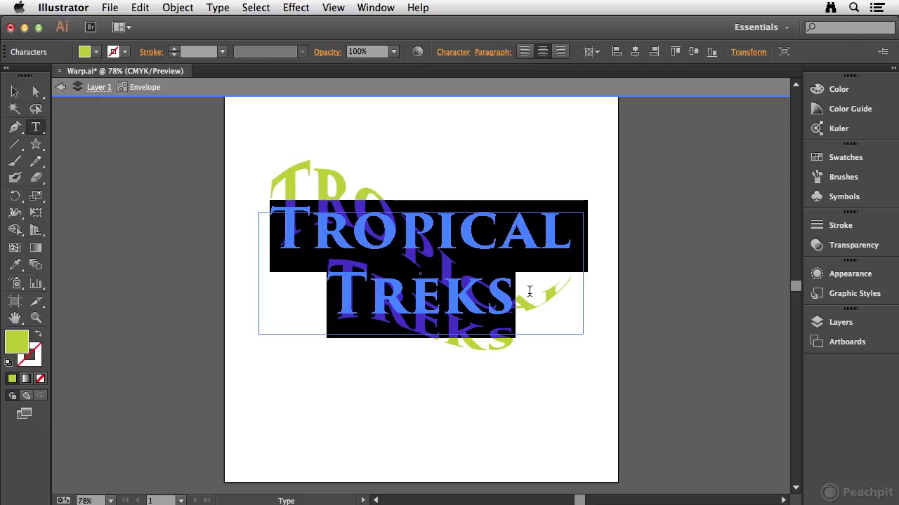
type("Warped")
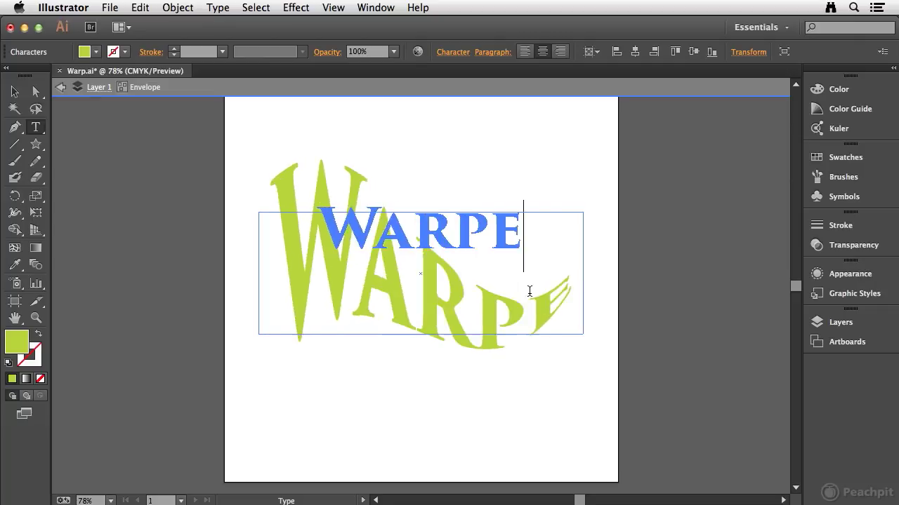
key("Return")
type("Text")
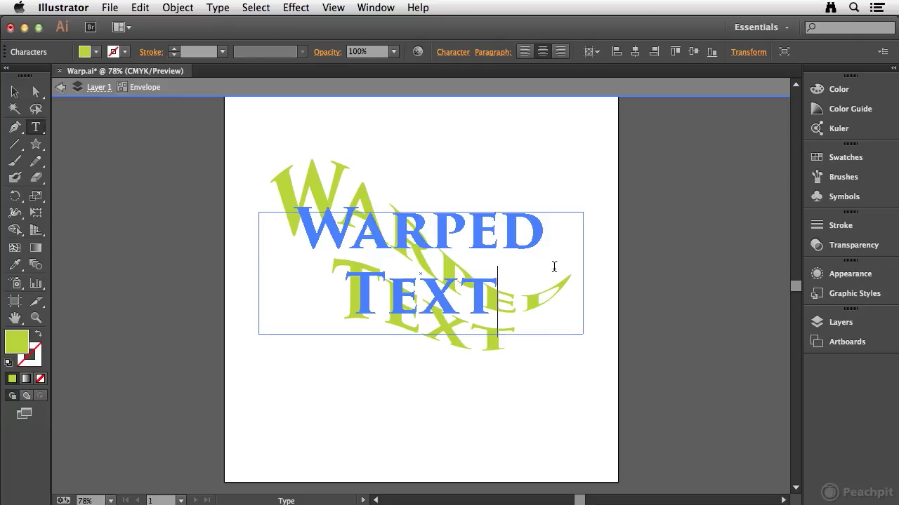
key("Escape")
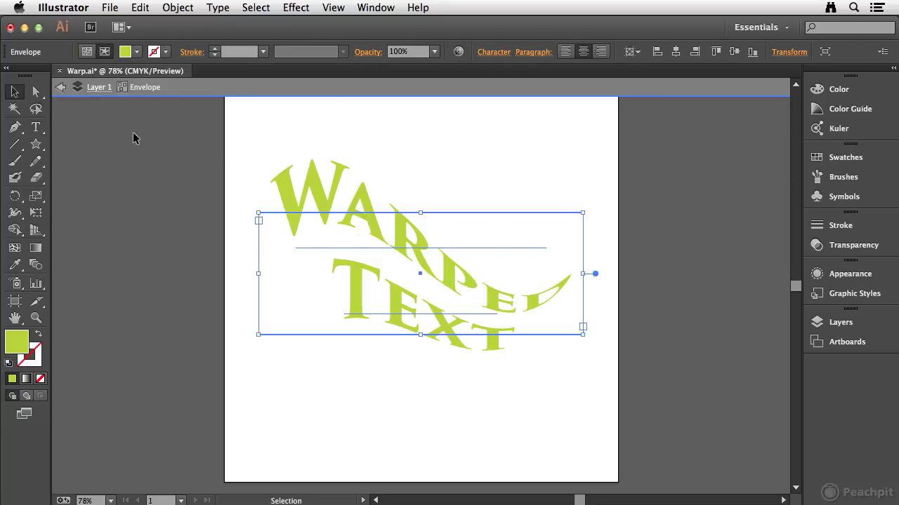
left_click(232, 170)
double_click(233, 171)
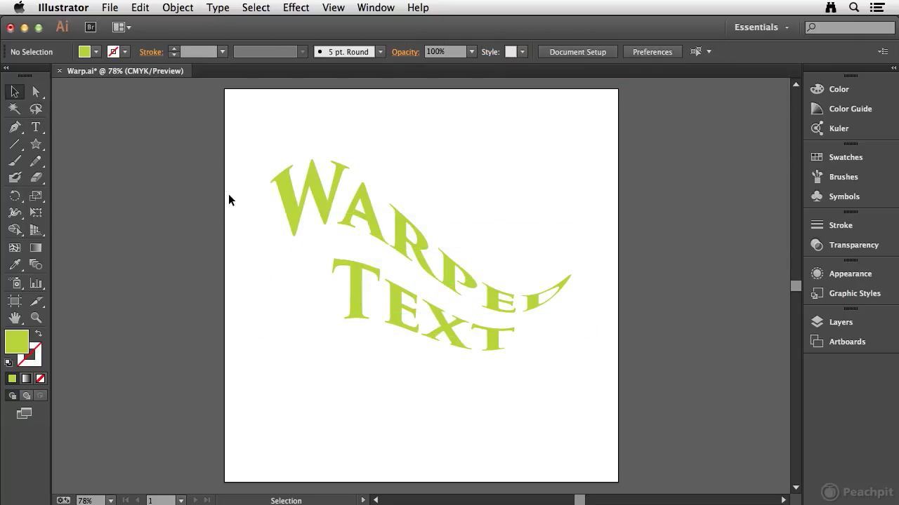
Step: Switch the warped text to envelope editing, trying the Bulge and Shell Lower styles before setting the style back to Flag
left_click(316, 191)
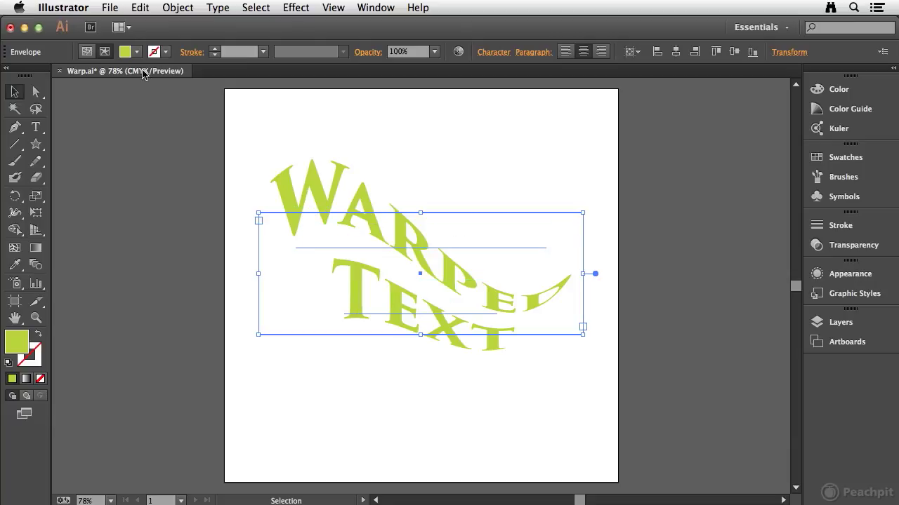
left_click(86, 52)
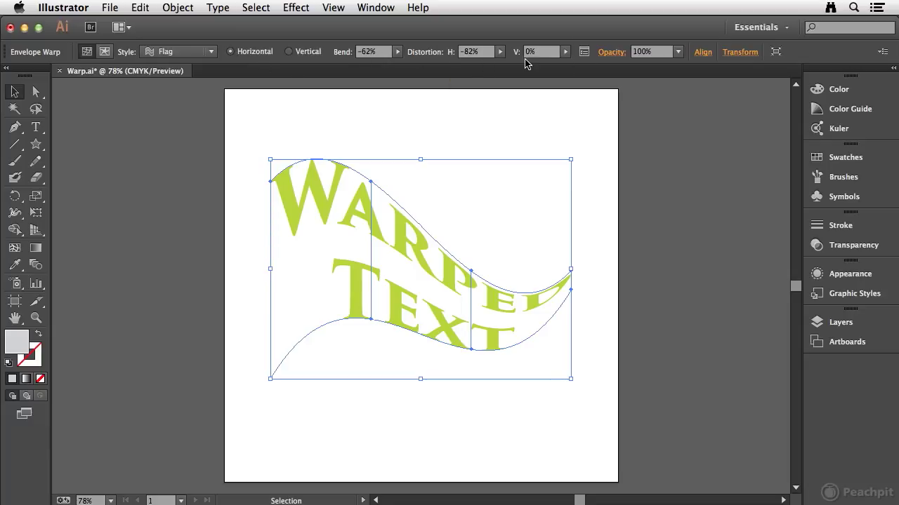
left_click(211, 52)
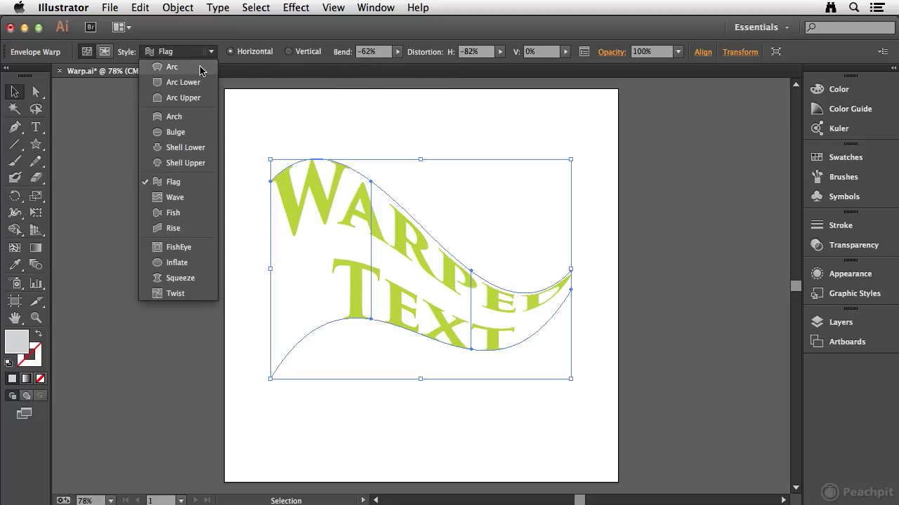
left_click(176, 133)
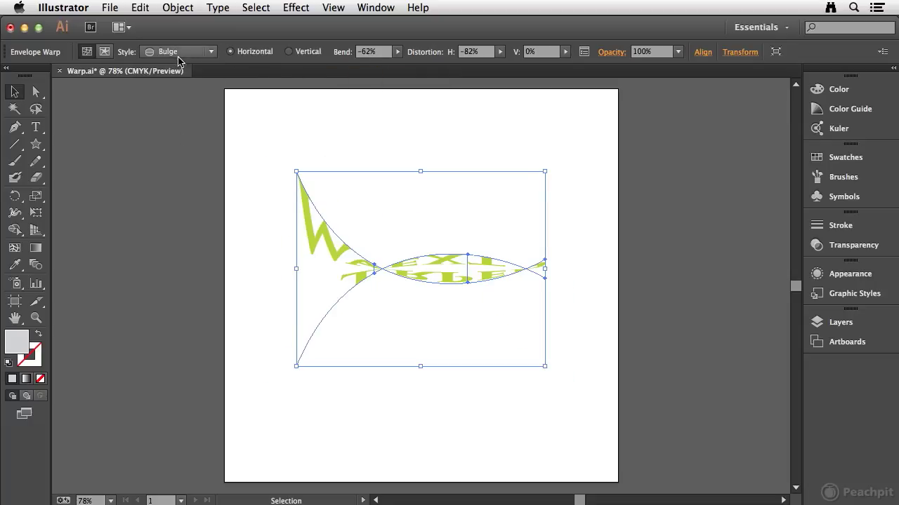
left_click(184, 52)
left_click(176, 148)
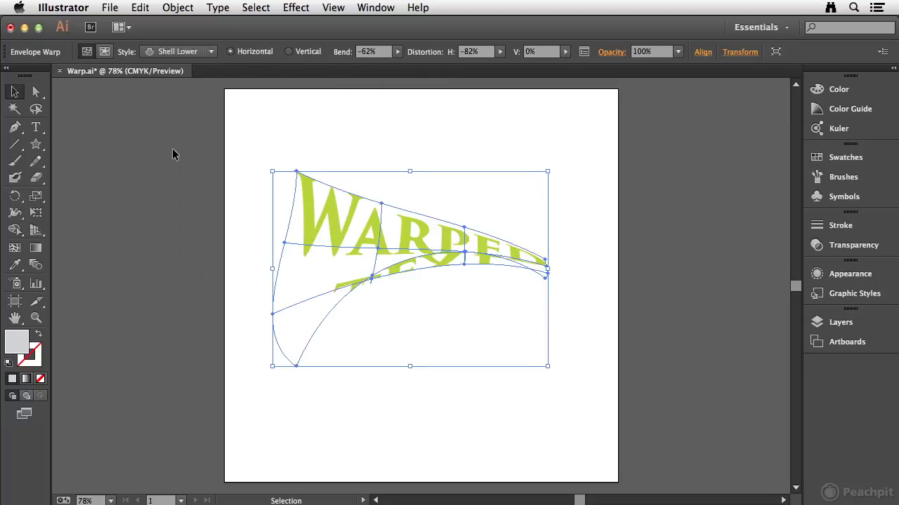
left_click(184, 51)
left_click(173, 183)
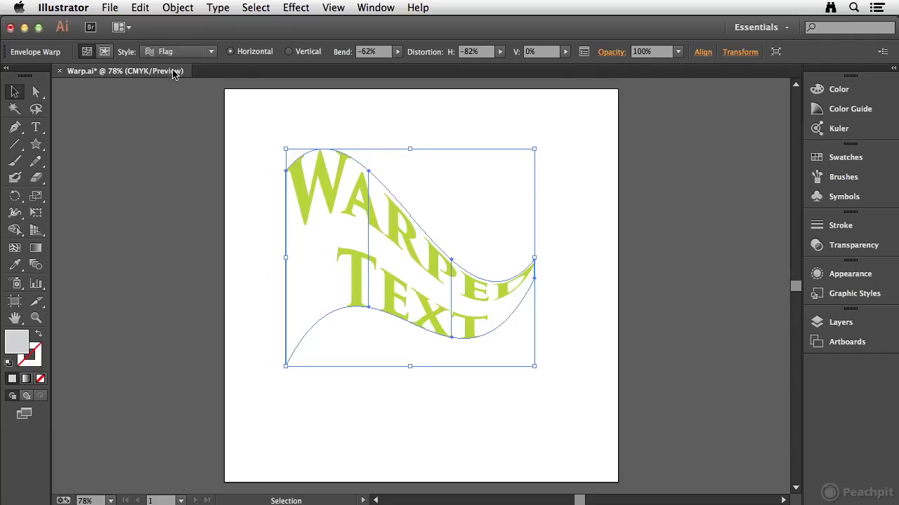
Step: Try the Wave style on the warped text, set the style to Rise, and move the text down onto the artboard
left_click(184, 52)
left_click(177, 198)
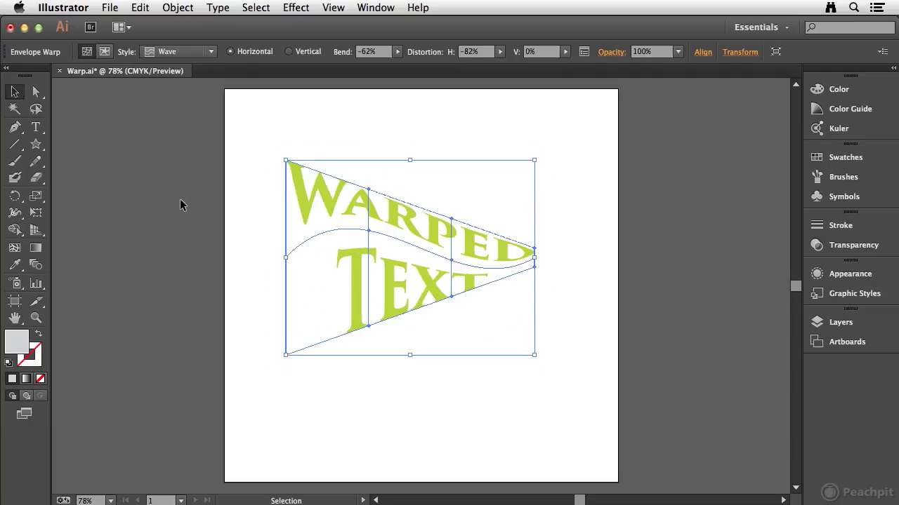
left_click(184, 52)
left_click(181, 226)
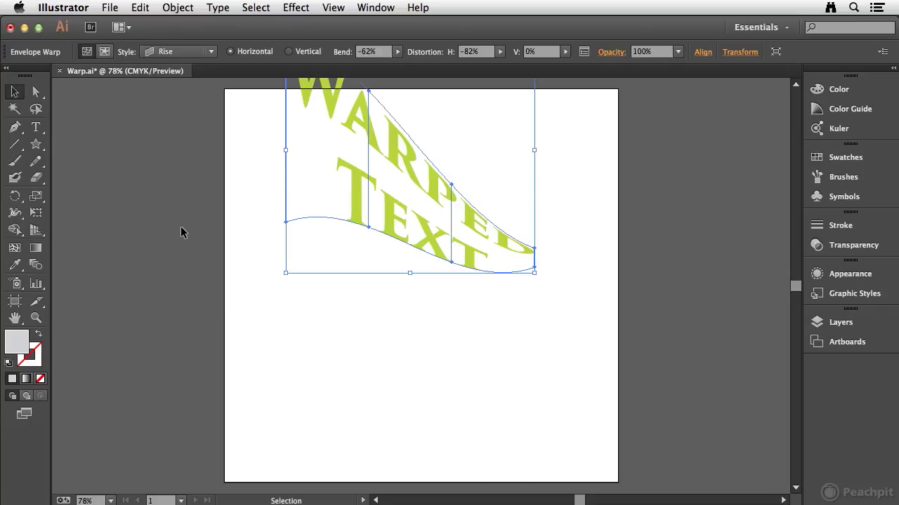
left_click_drag(388, 203, 396, 317)
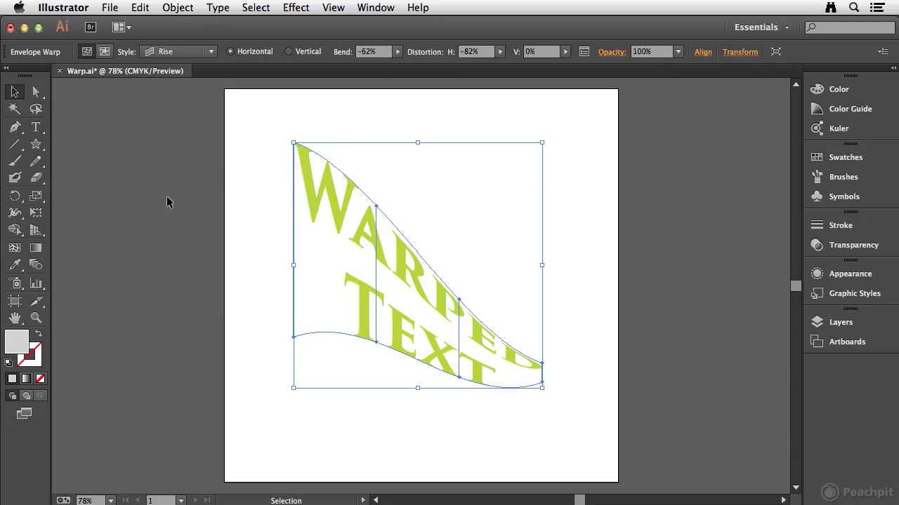
Step: Reshape the envelope's upper edge with Direct Selection by moving its two middle mesh points and adjusting their direction handles
left_click(42, 93)
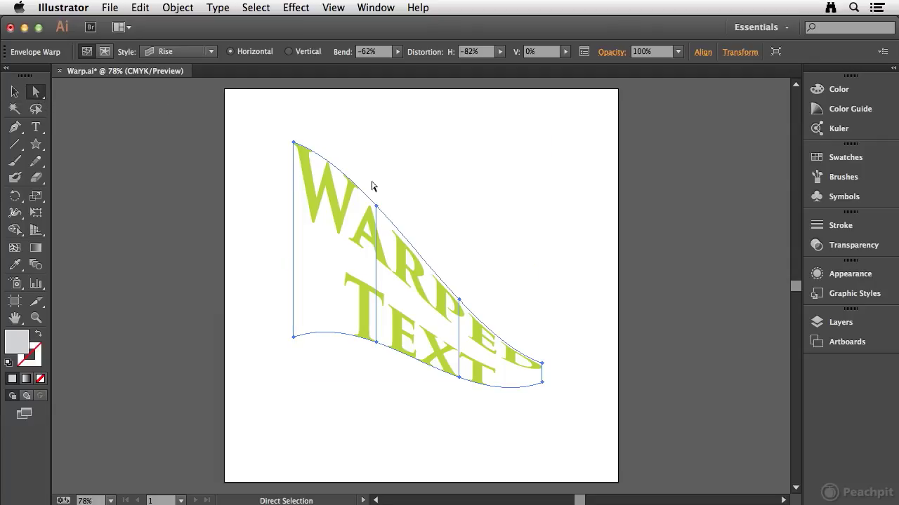
left_click(377, 208)
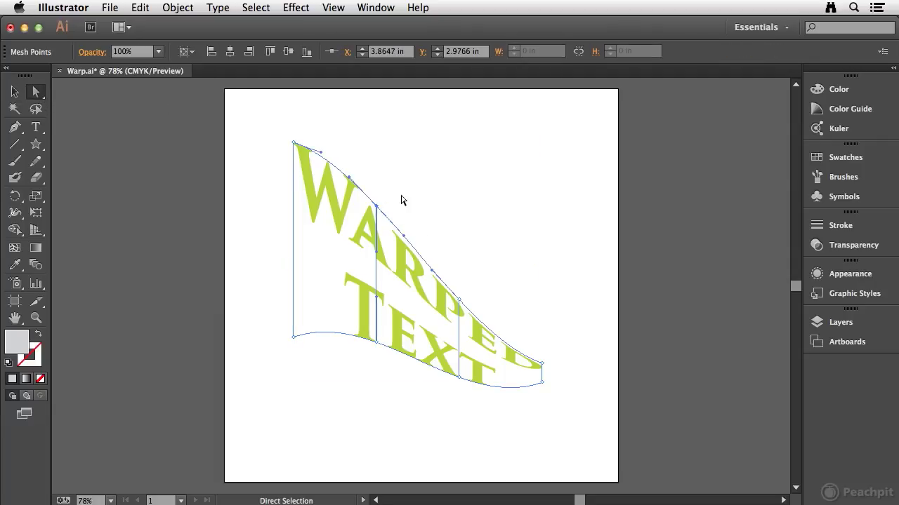
left_click_drag(377, 208, 363, 237)
left_click_drag(457, 298, 449, 314)
left_click_drag(367, 241, 372, 205)
left_click_drag(399, 234, 423, 230)
left_click_drag(451, 316, 475, 298)
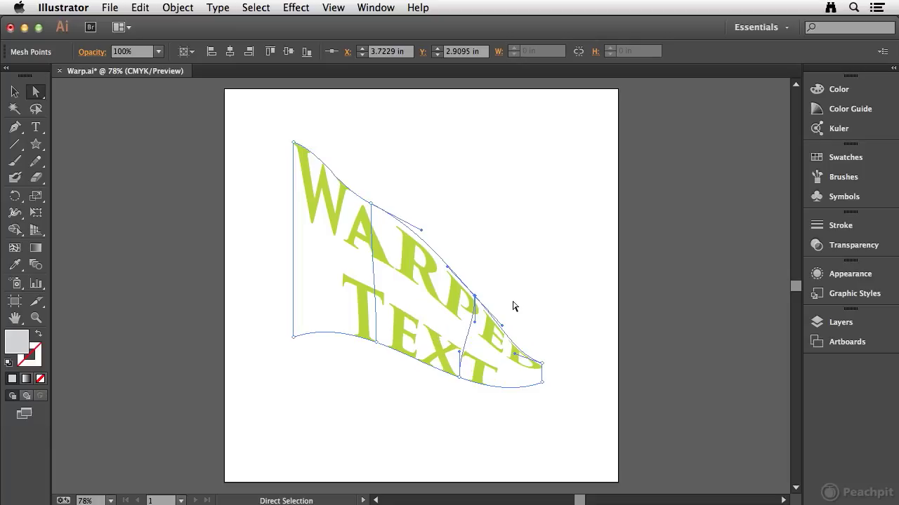
left_click_drag(502, 329, 518, 323)
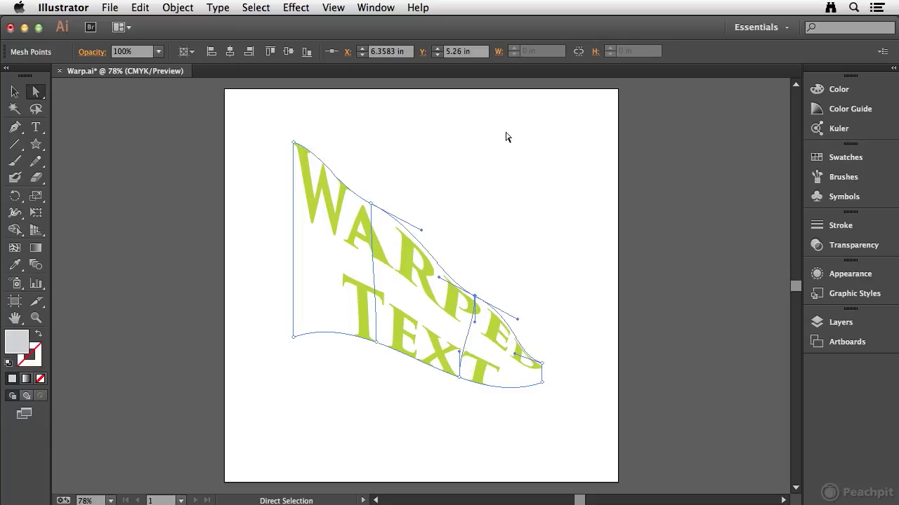
Step: Reselect the reshaped envelope as a whole and look over the available warp styles without choosing another
left_click(20, 92)
left_click(231, 143)
left_click(304, 170)
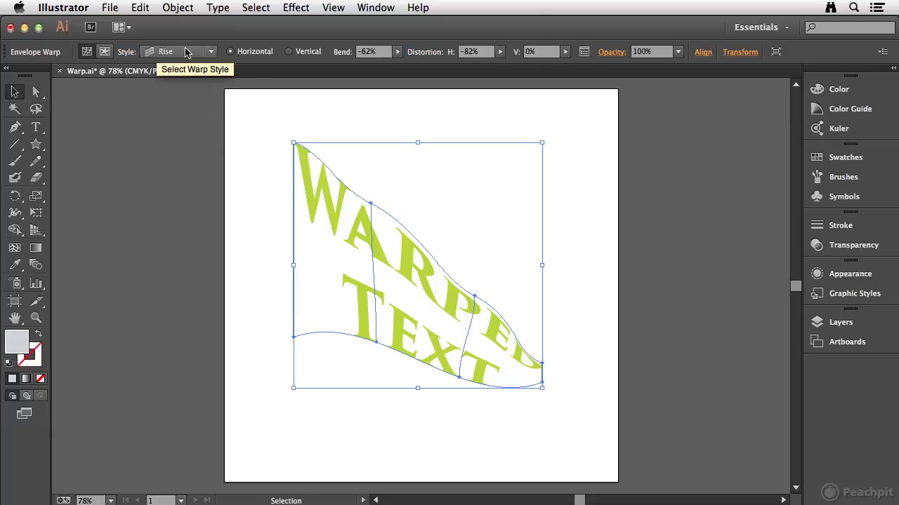
left_click(208, 53)
left_click(210, 53)
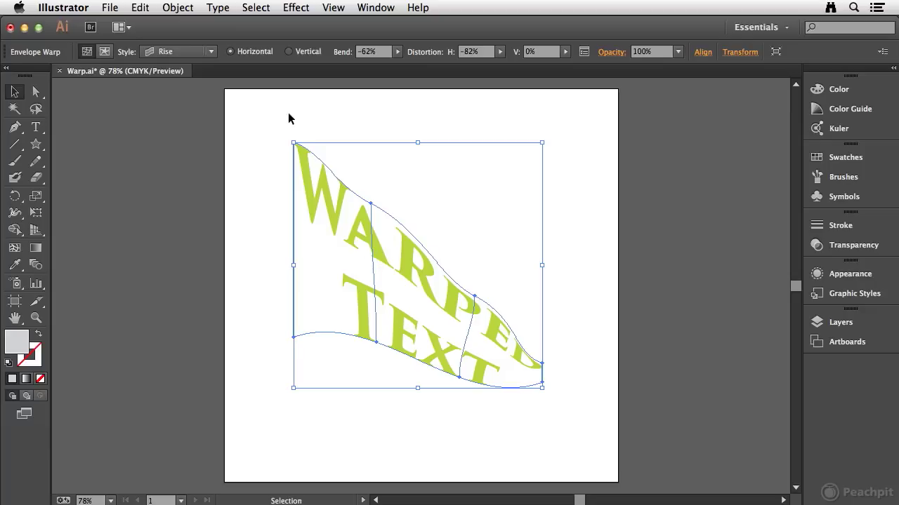
Step: Revert Warp.ai to its saved version to discard the warp edits
left_click(110, 8)
left_click(123, 195)
left_click(582, 286)
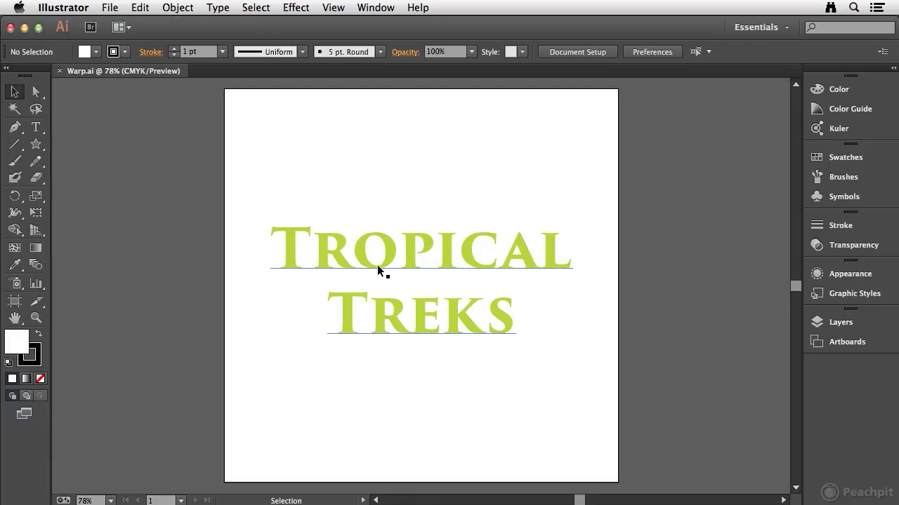
Step: Apply an envelope mesh with 5 rows and 5 columns to the "Tropical Treks" text, previewing the grid
left_click(358, 265)
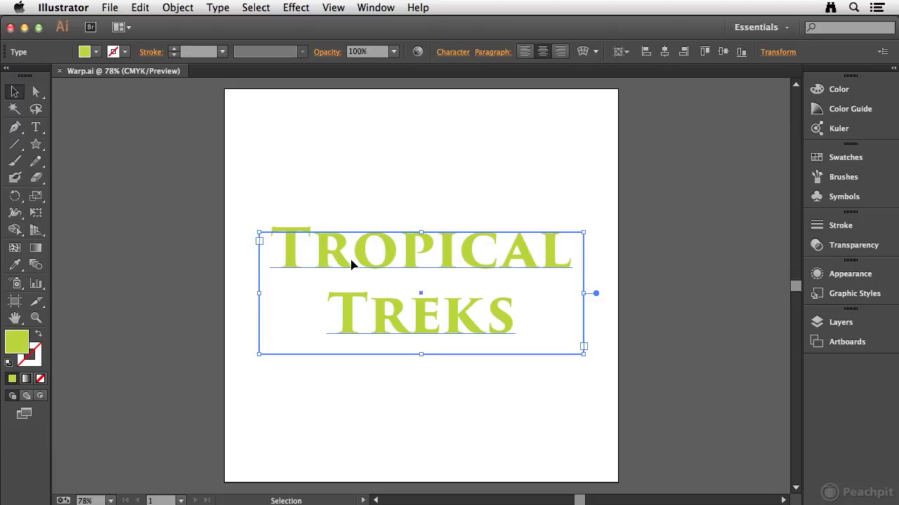
left_click(597, 53)
left_click(624, 85)
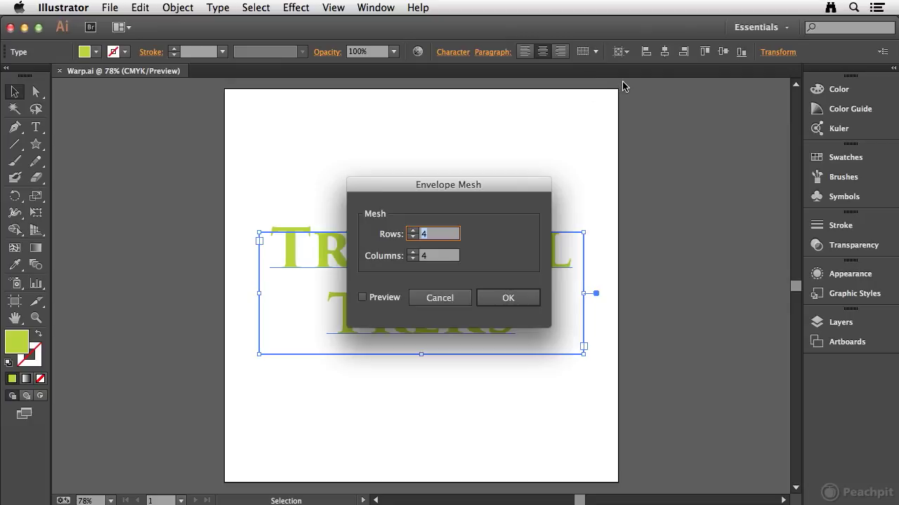
left_click_drag(452, 181, 650, 97)
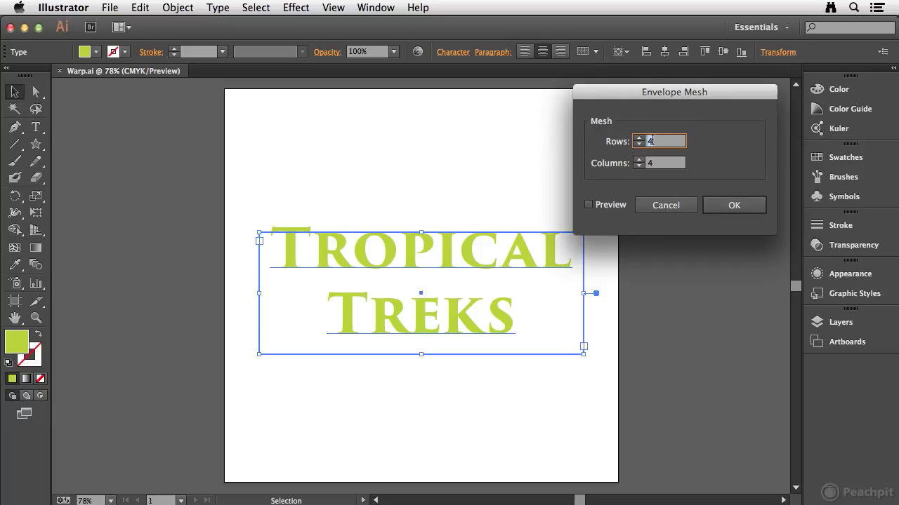
left_click(638, 138)
left_click(639, 160)
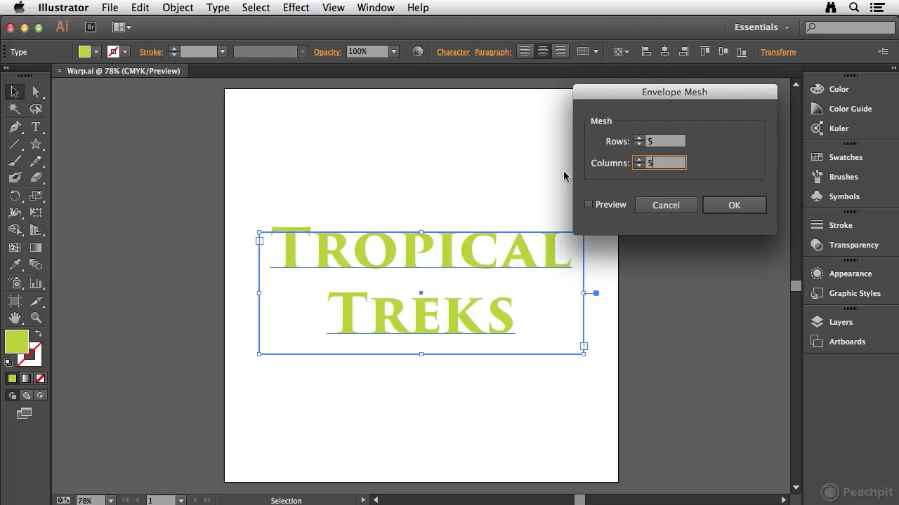
left_click(588, 204)
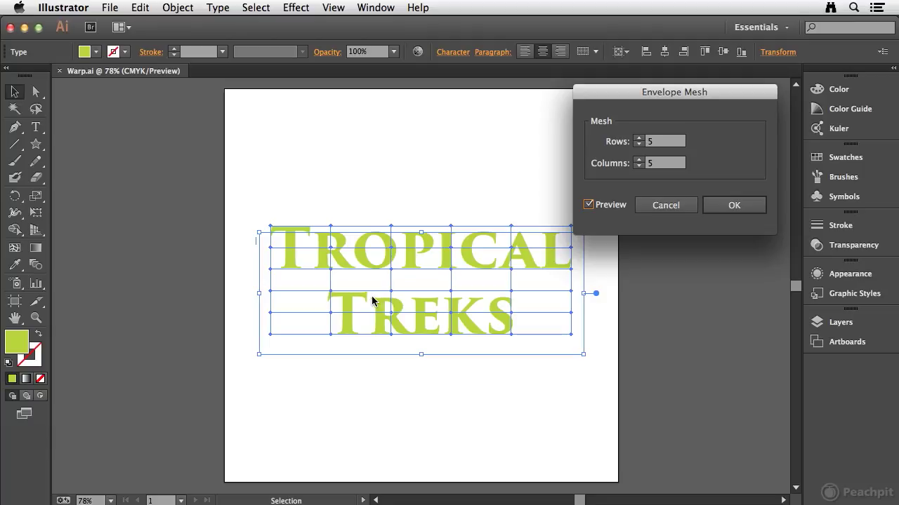
left_click(734, 205)
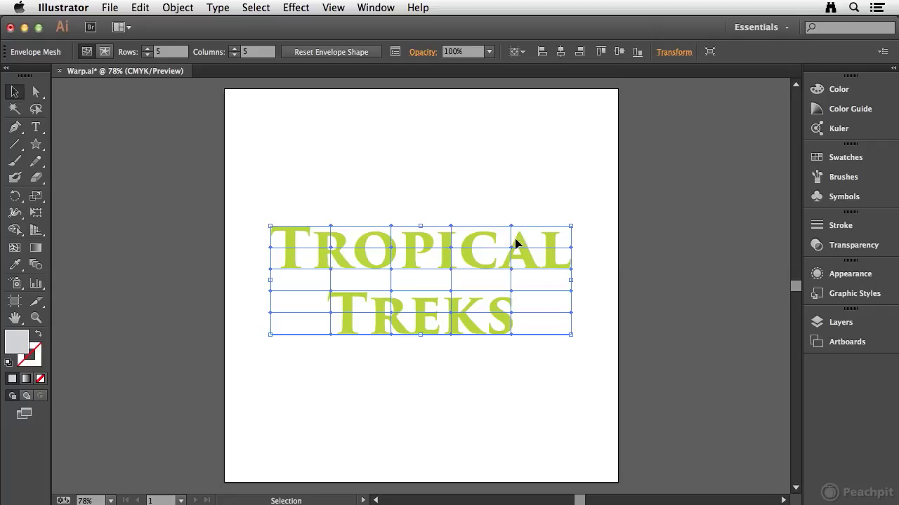
Step: Distort the word "Tropical" by moving individual mesh points along and within the upper rows with Direct Selection
left_click(36, 94)
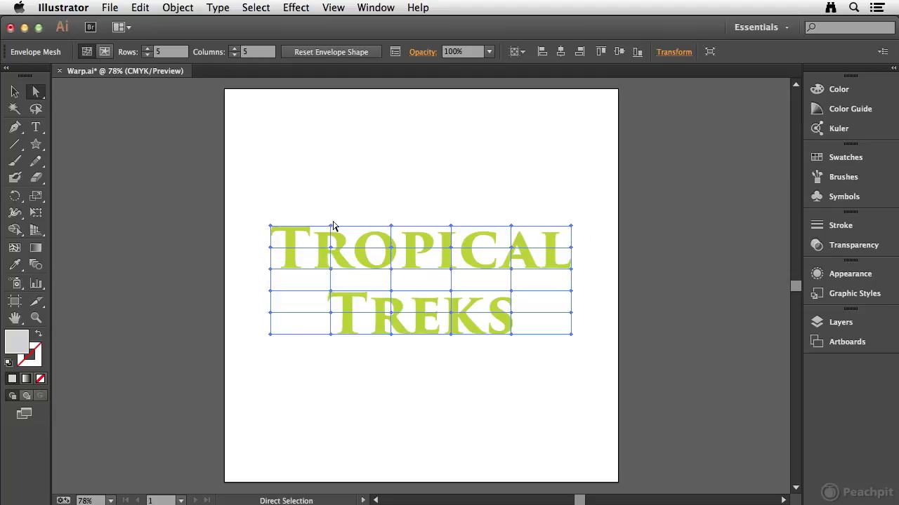
left_click(331, 247)
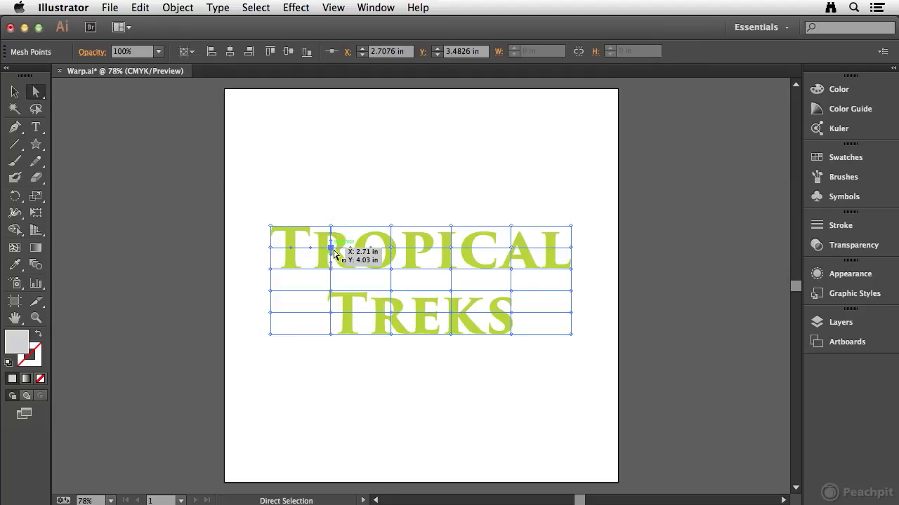
left_click_drag(331, 250, 329, 255)
left_click_drag(391, 226, 393, 218)
left_click_drag(396, 271, 396, 278)
mouse_move(450, 271)
left_mouse_down()
mouse_move(455, 253)
mouse_move(445, 258)
left_mouse_up()
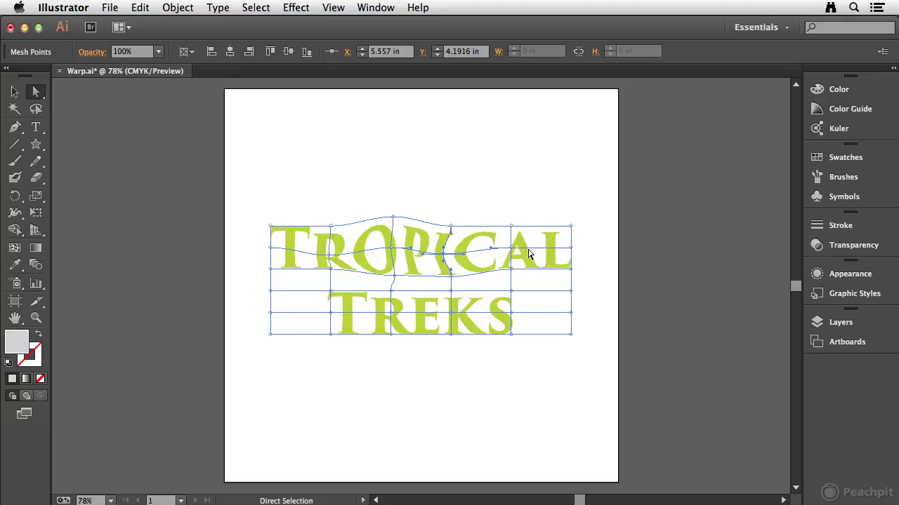
right_click(511, 229)
left_click(511, 229)
left_click_drag(510, 226, 516, 209)
mouse_move(512, 270)
left_mouse_down()
mouse_move(517, 279)
mouse_move(515, 270)
left_mouse_up()
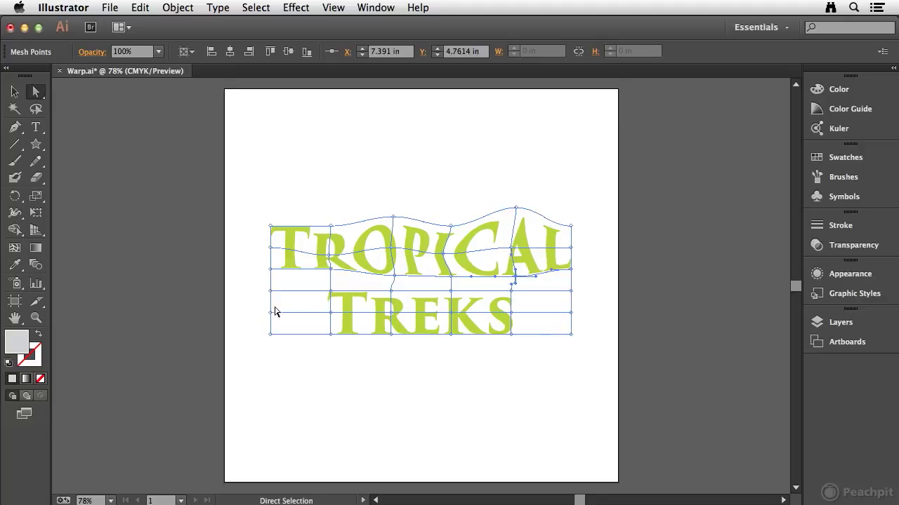
Step: Reselect the whole mesh envelope and reset its shape to the regular 5 by 5 grid
left_click(14, 92)
left_click(288, 136)
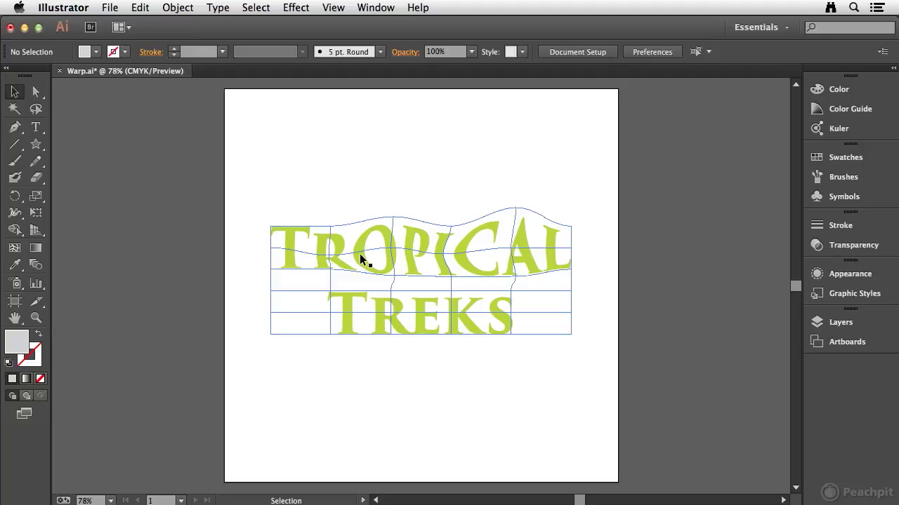
left_click(360, 255)
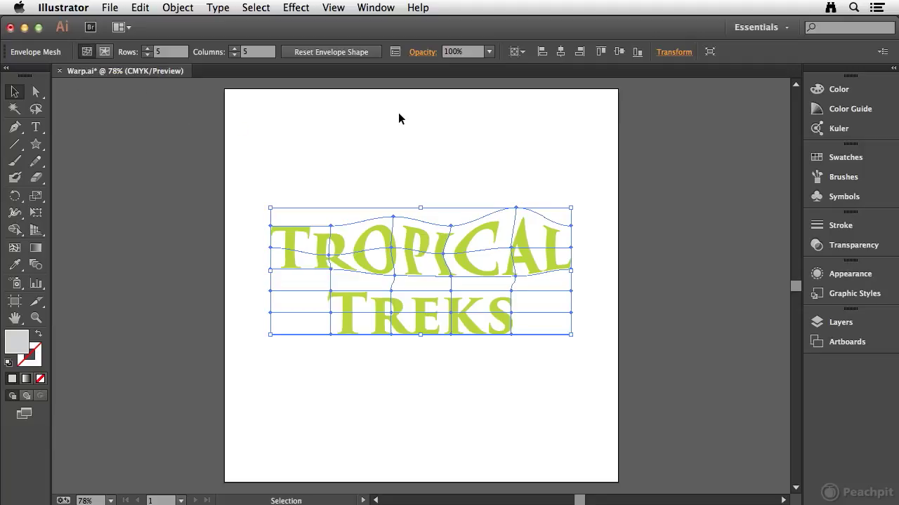
left_click(327, 51)
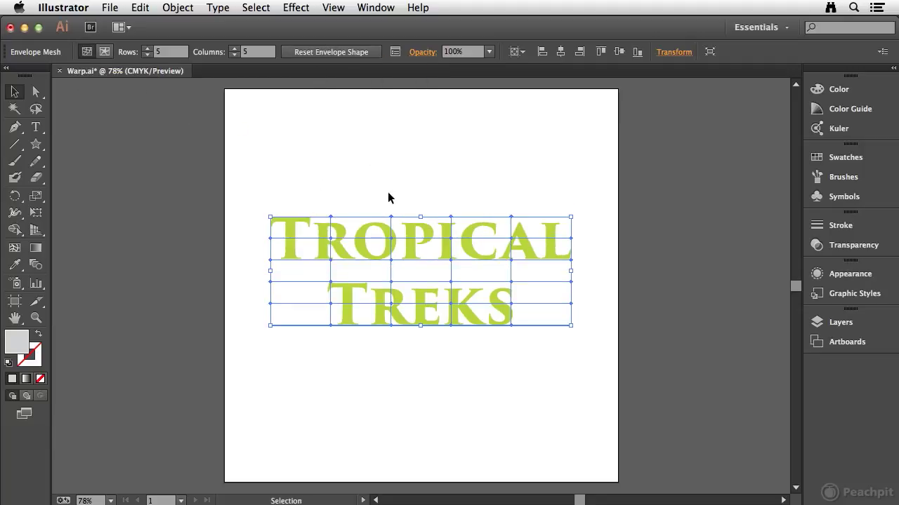
Step: Revert the document to its saved version again to remove the envelope mesh
left_click(109, 7)
left_click(172, 192)
left_click(583, 287)
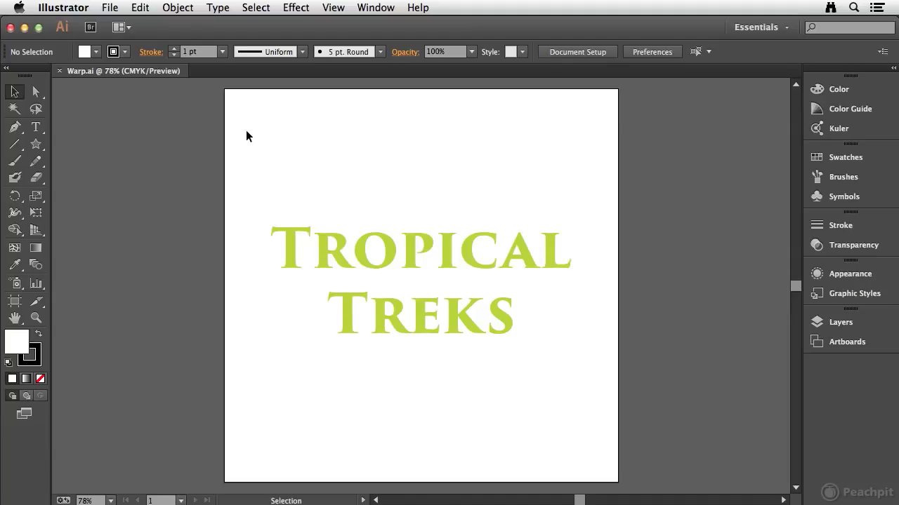
Step: Draw a five-pointed star about 7.7 in wide and 7.35 in high over the "Tropical Treks" text
left_click(36, 144)
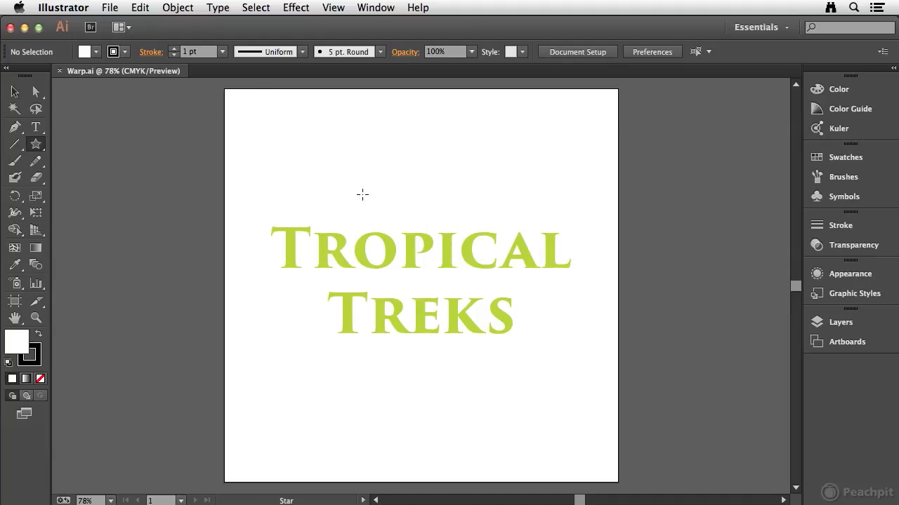
left_click_drag(349, 188, 512, 396)
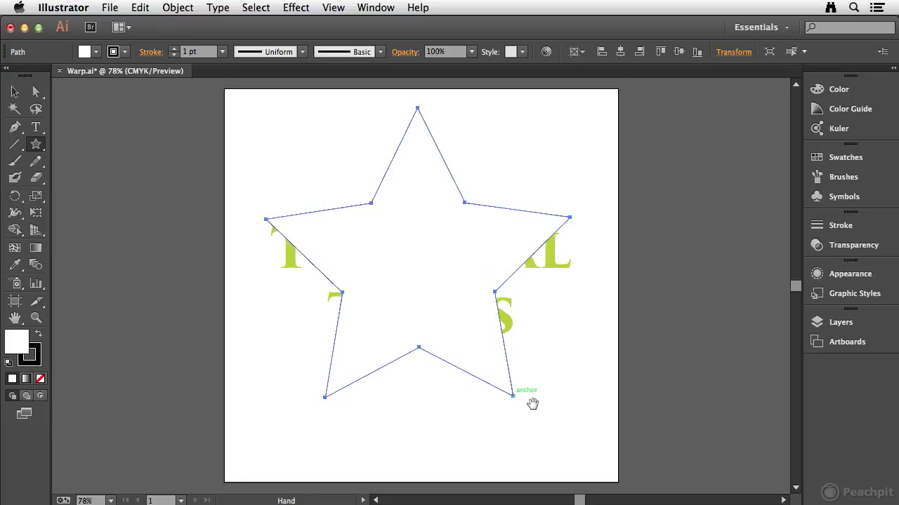
left_click(15, 92)
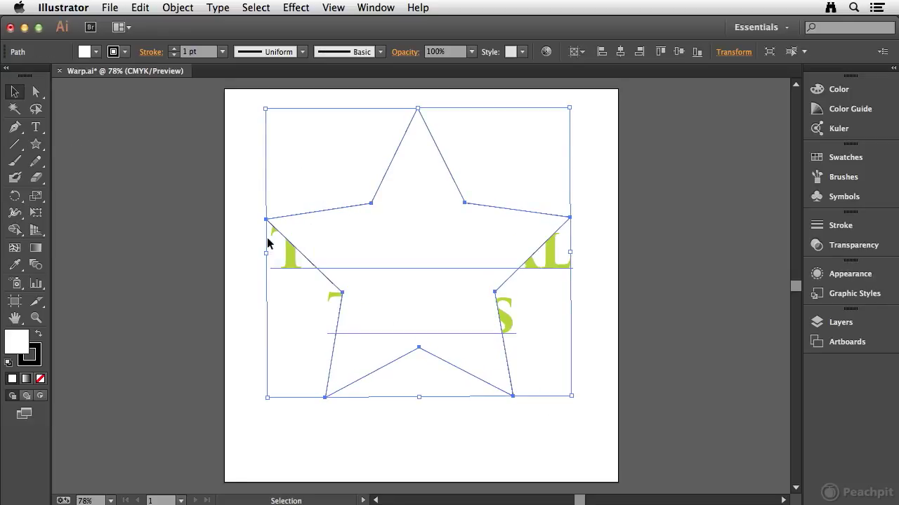
Step: Select the star together with the text and envelope-distort the text using Make with Top Object
left_click_drag(243, 190, 307, 289)
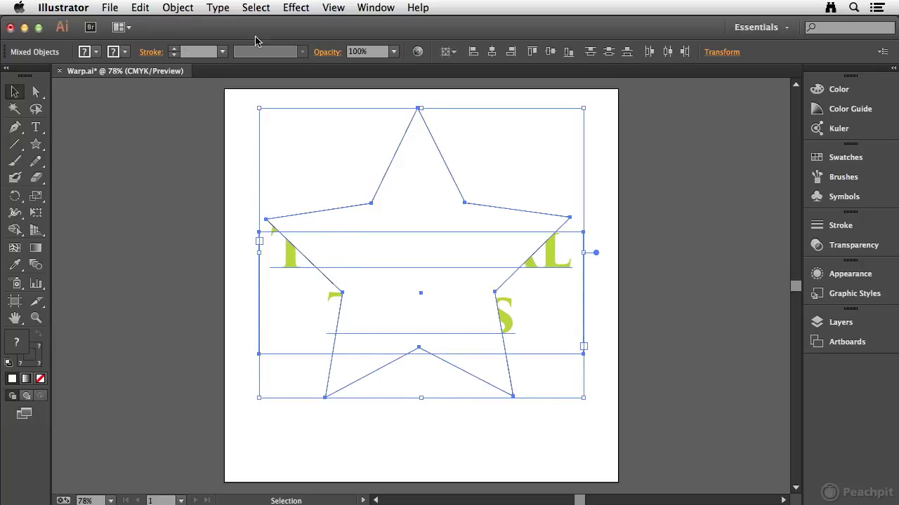
left_click(178, 8)
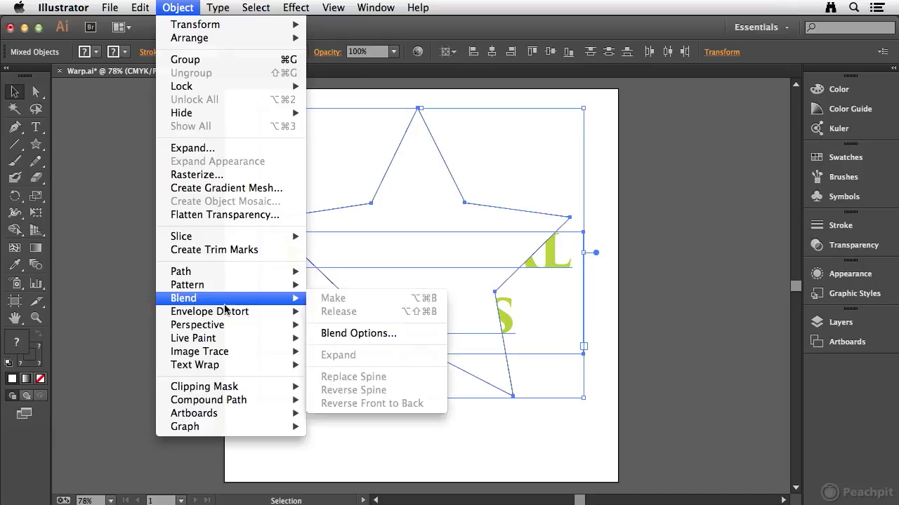
mouse_move(232, 314)
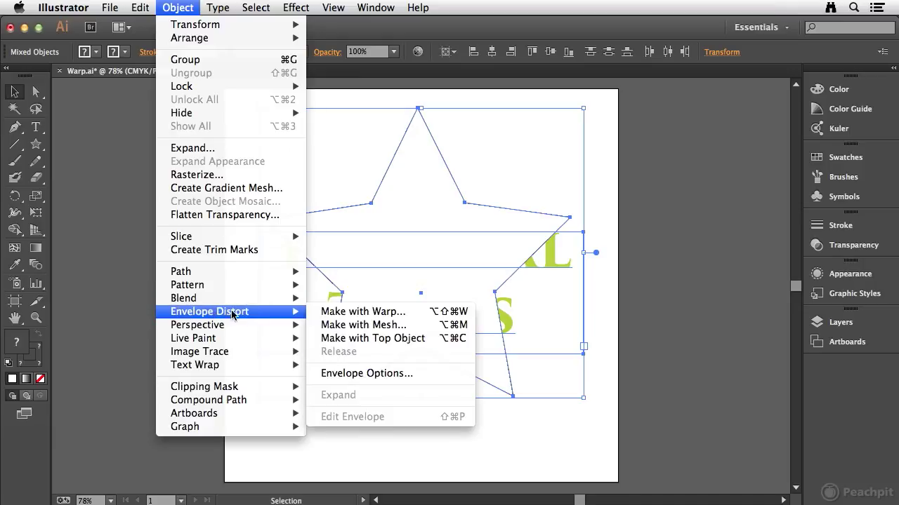
left_click(412, 338)
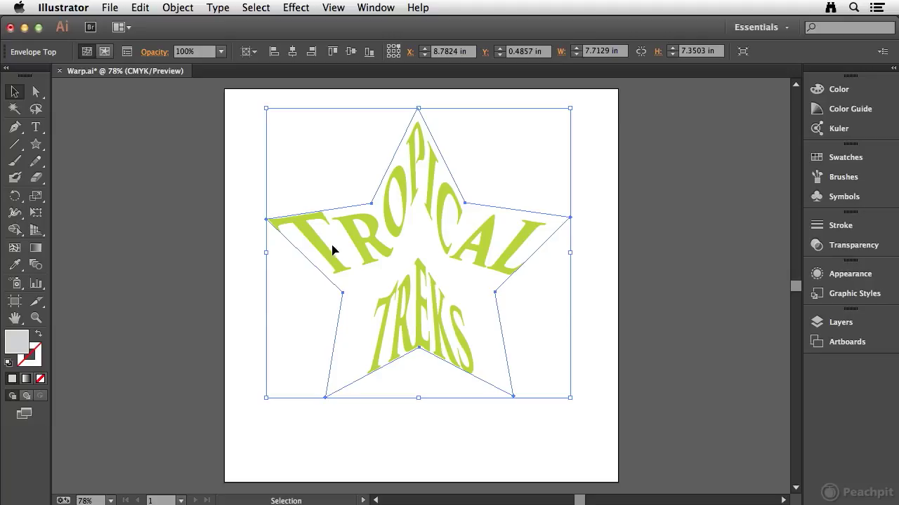
Step: Edit the star envelope's contents, replacing the text with "Warped" and "Text" on two lines, and exit isolation mode
left_click(104, 52)
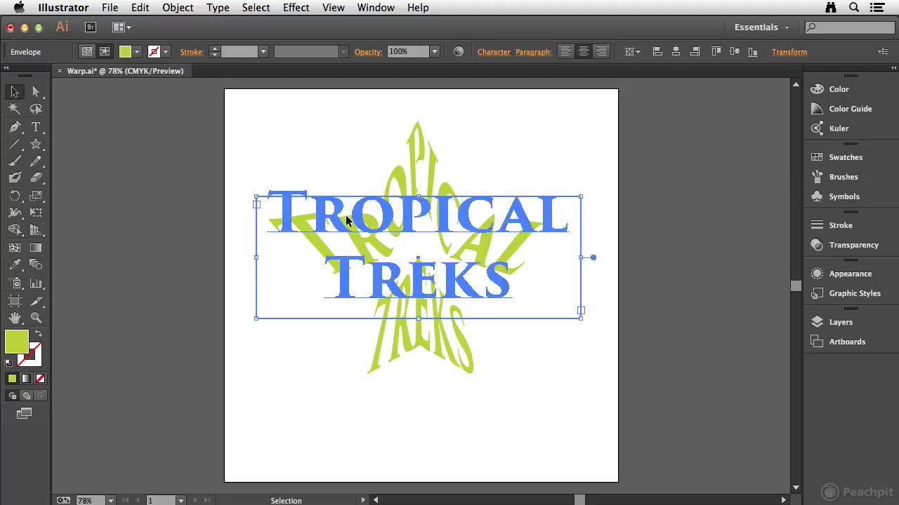
double_click(349, 220)
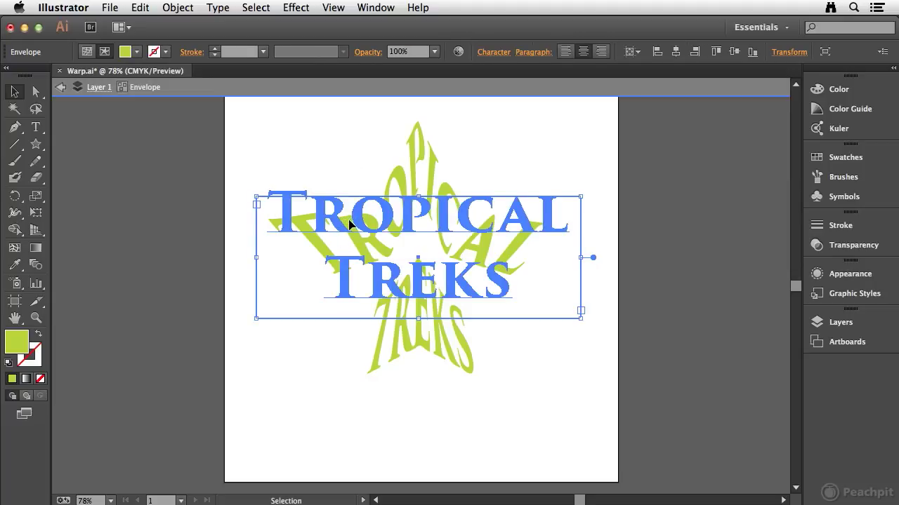
double_click(349, 223)
left_click_drag(281, 212, 539, 289)
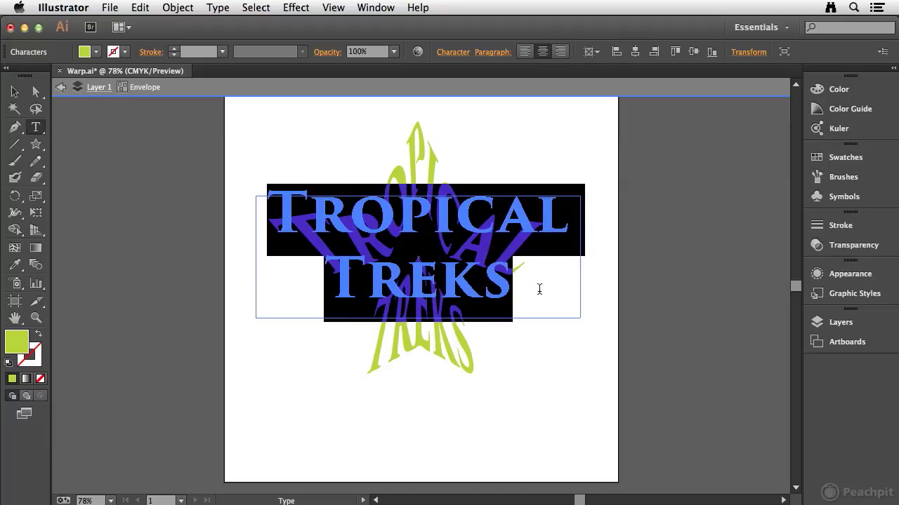
type("Warped")
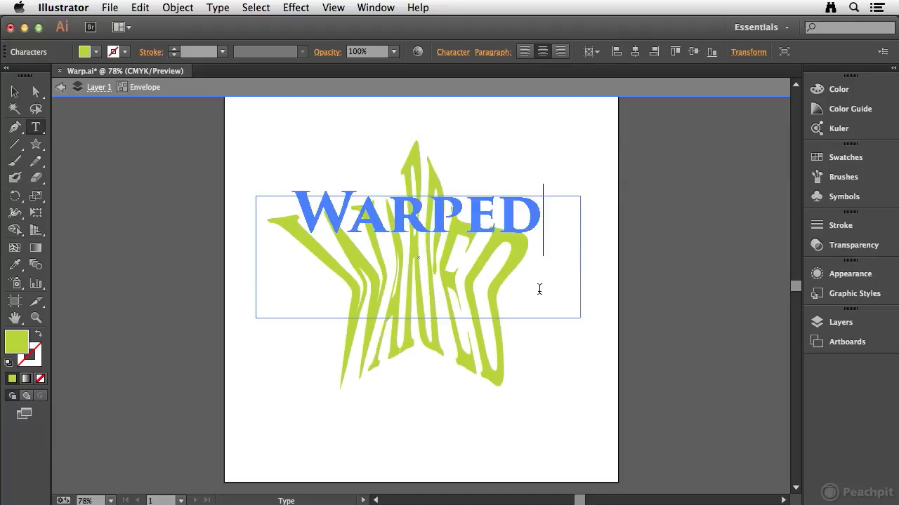
key("Return")
type("Text")
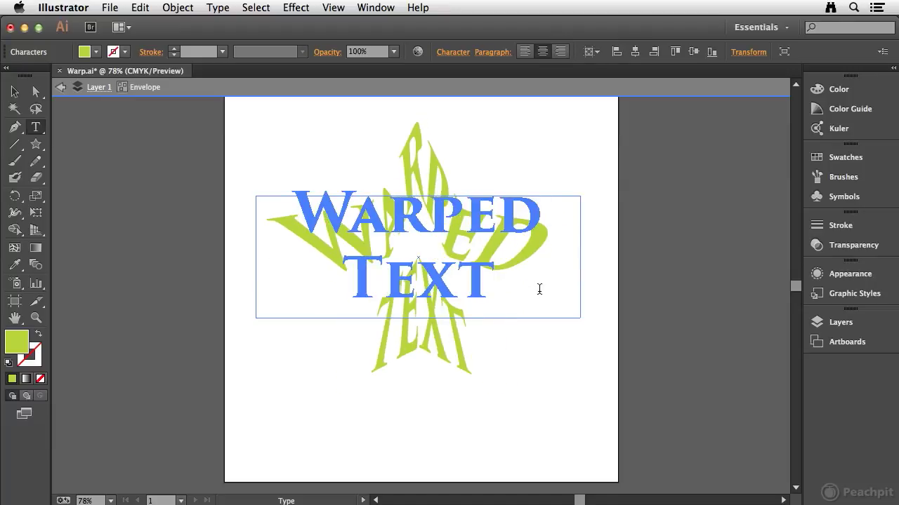
left_click(15, 92)
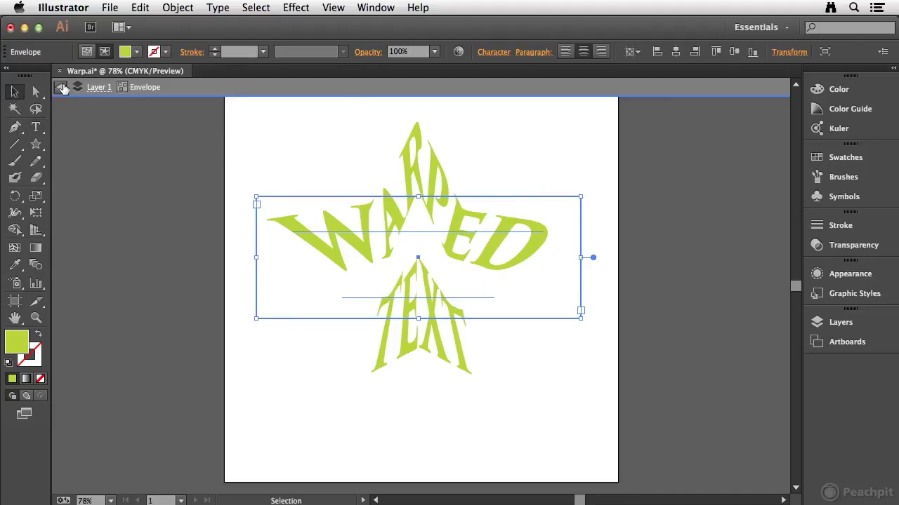
left_click(63, 87)
left_click(63, 87)
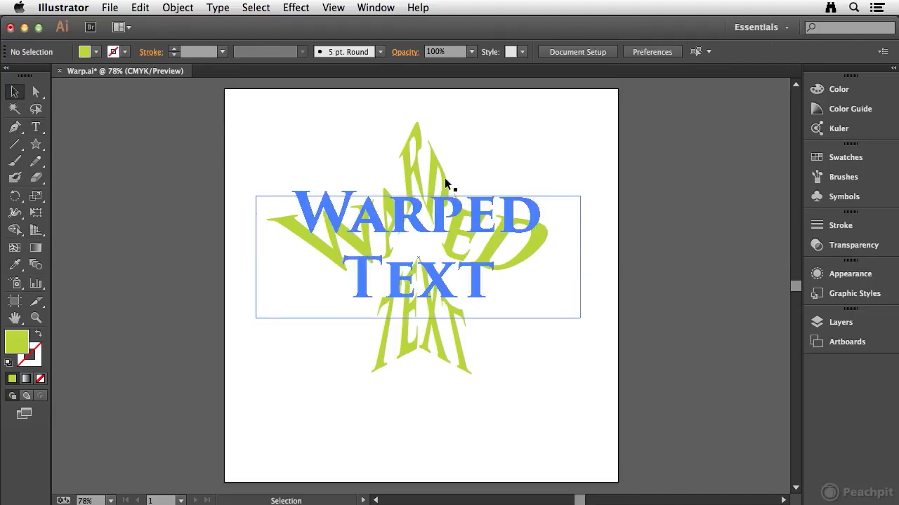